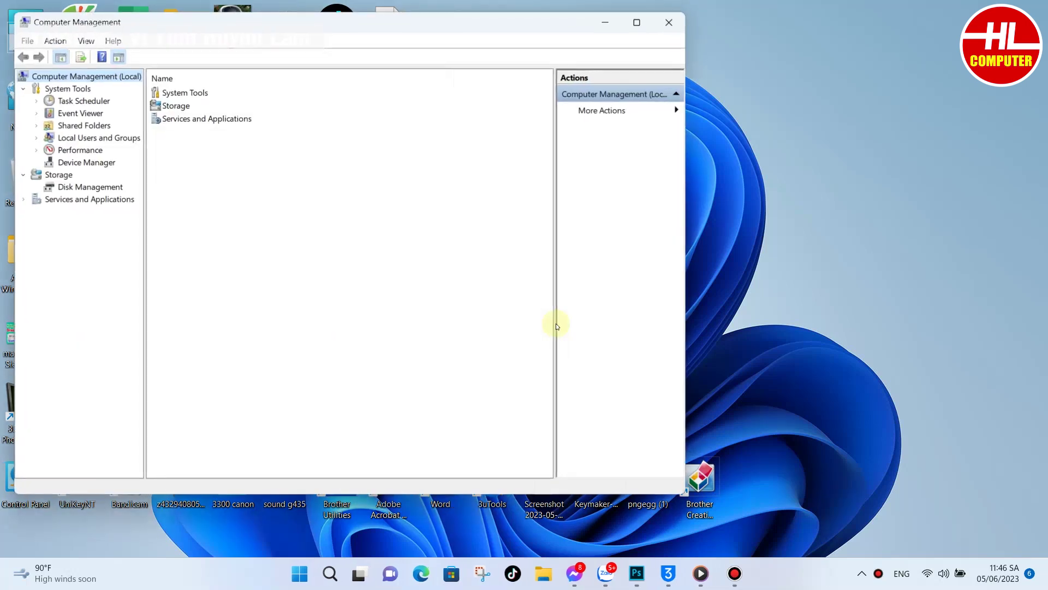
Examine the printers and software devices listed in Device Manager, including the HP Neverstop Laser 100x entry, and close Computer Management
left_click(88, 163)
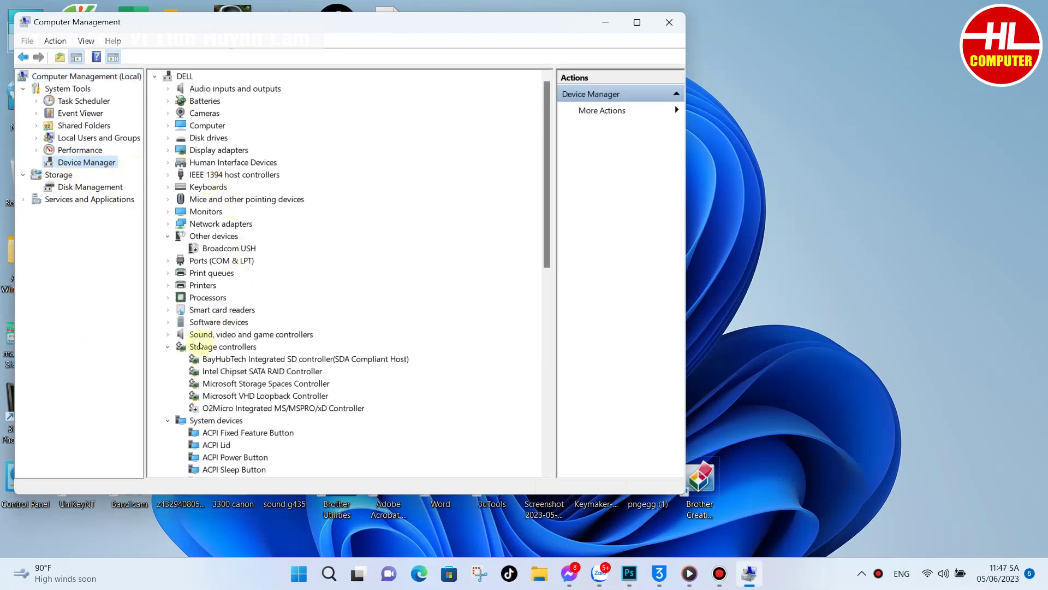
left_click(168, 346)
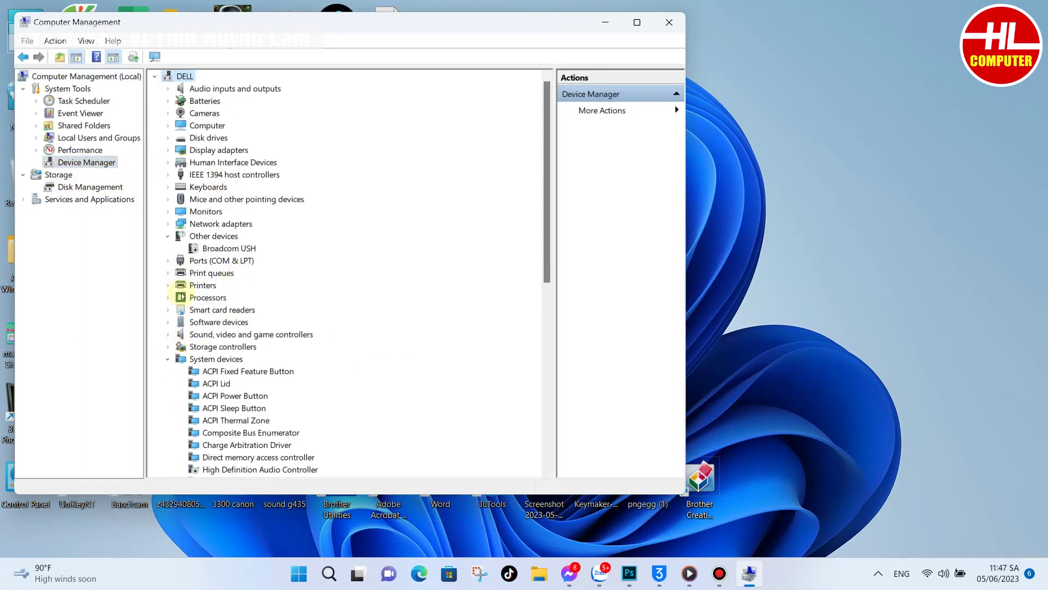
left_click(168, 285)
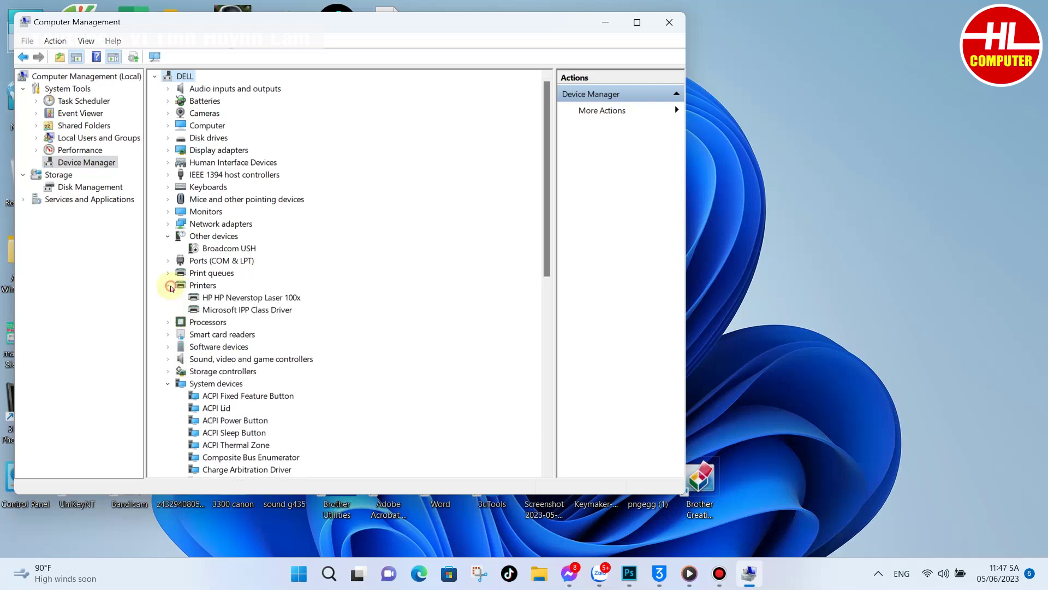
left_click(233, 299)
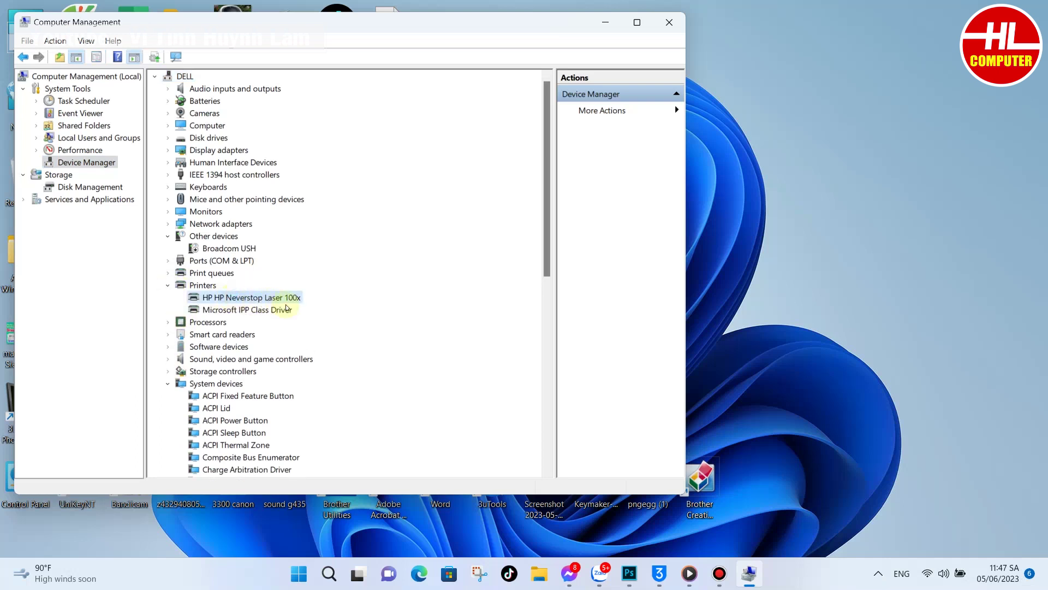
left_click(167, 347)
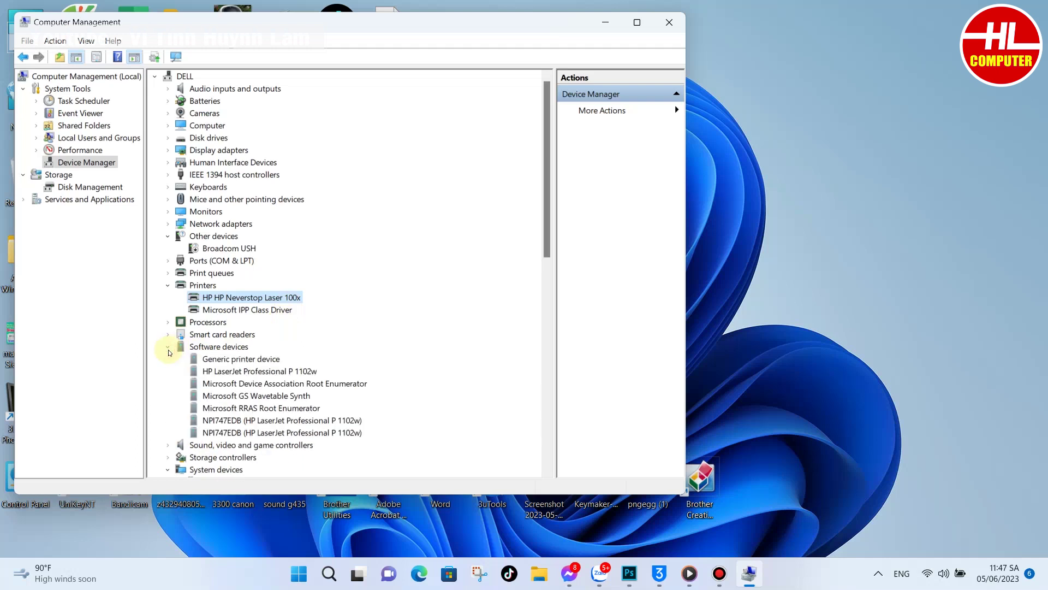
left_click(168, 348)
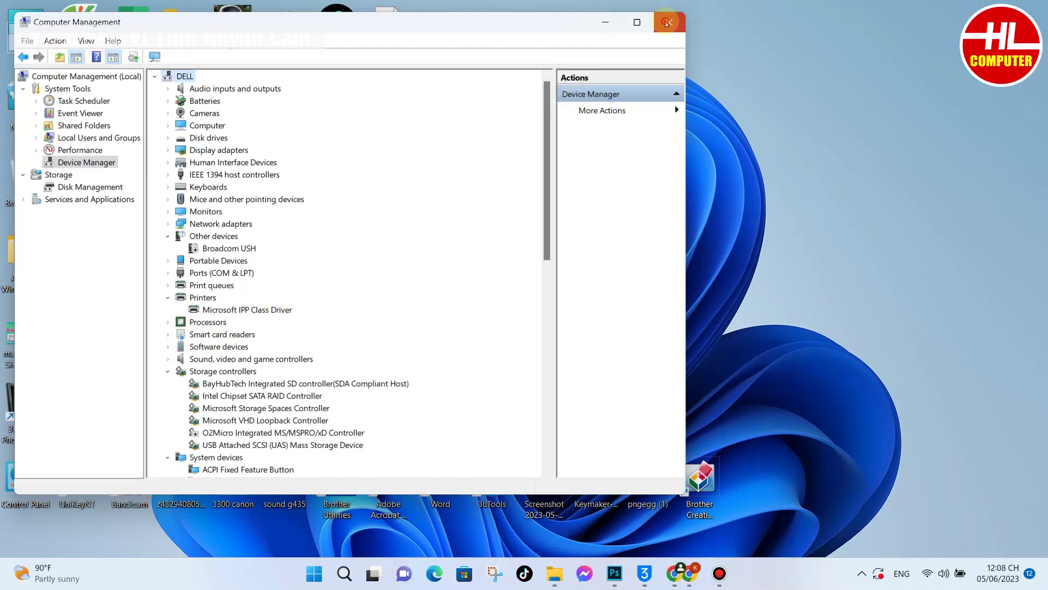
key("alt+F4")
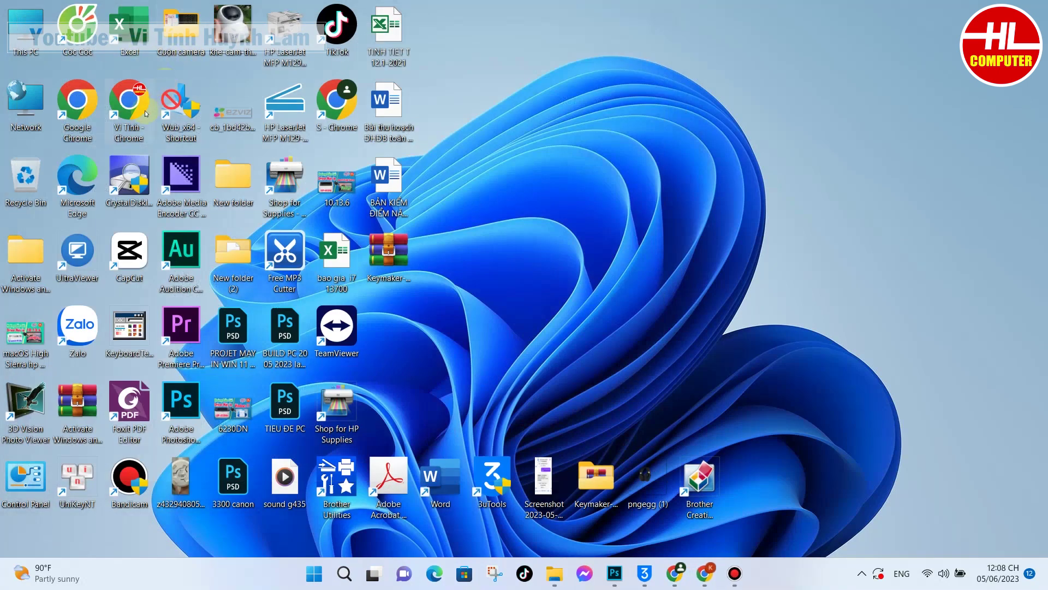
Switch to Chrome and search Google for "download driver hp neverstop laser 1000w"
double_click(344, 101)
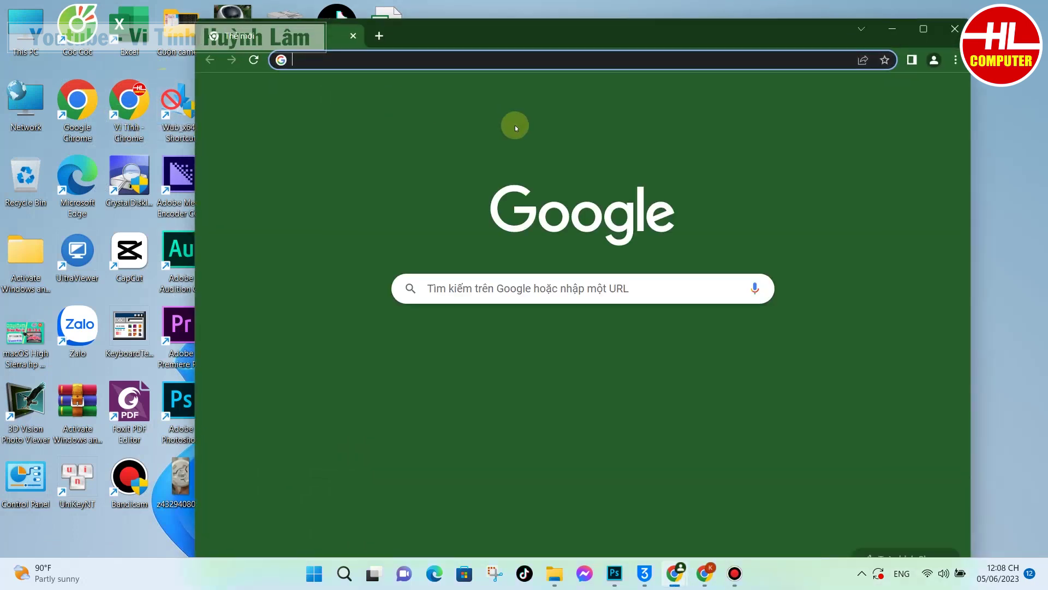
left_click(478, 65)
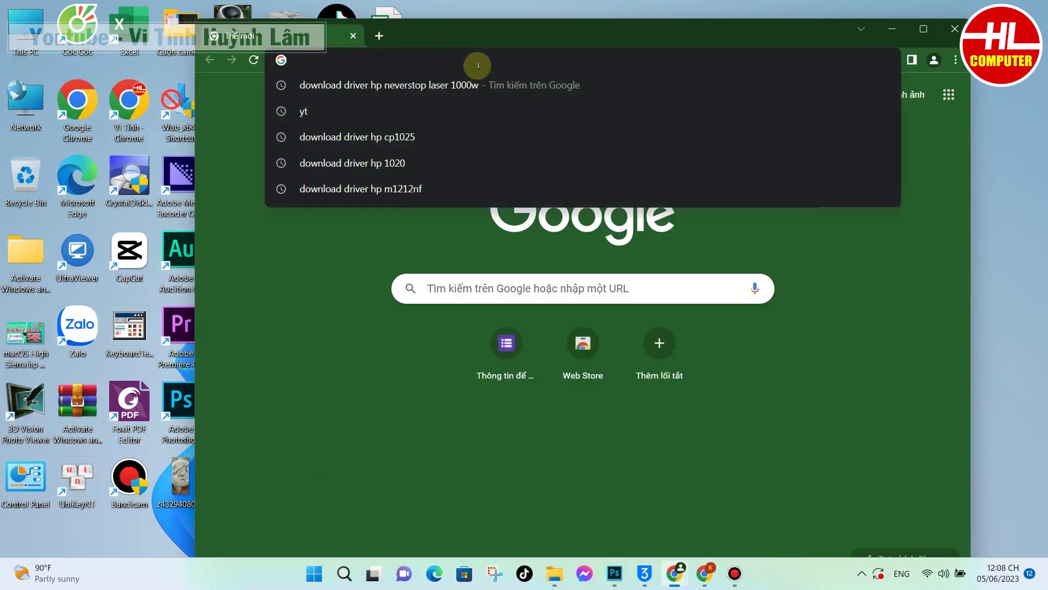
type("download")
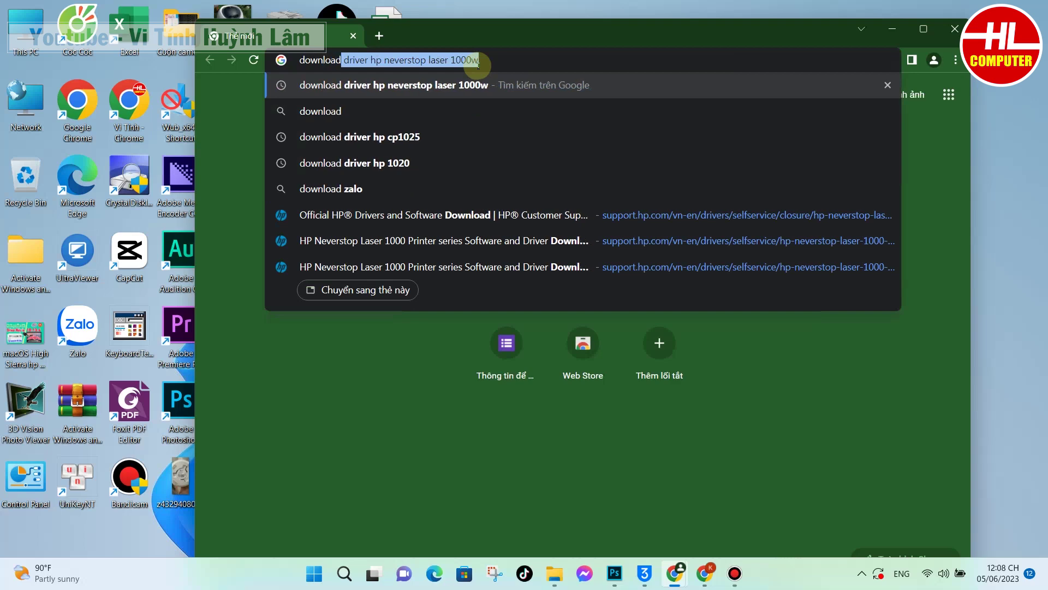
key("Return")
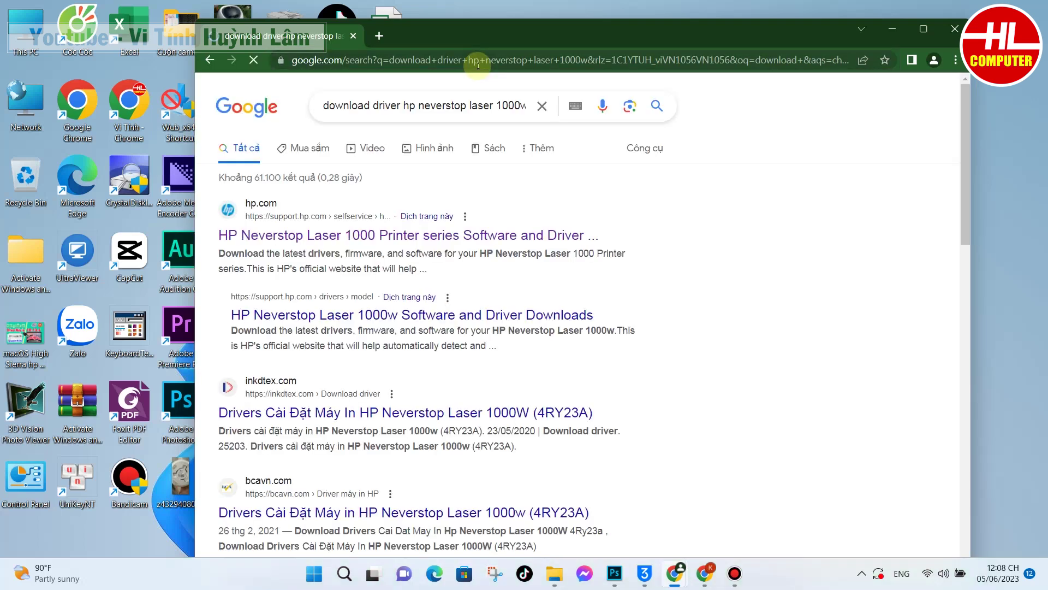
Open HP's official Neverstop Laser 1000 Printer series software and driver page in a maximized window and dismiss its information notices
left_click(469, 233)
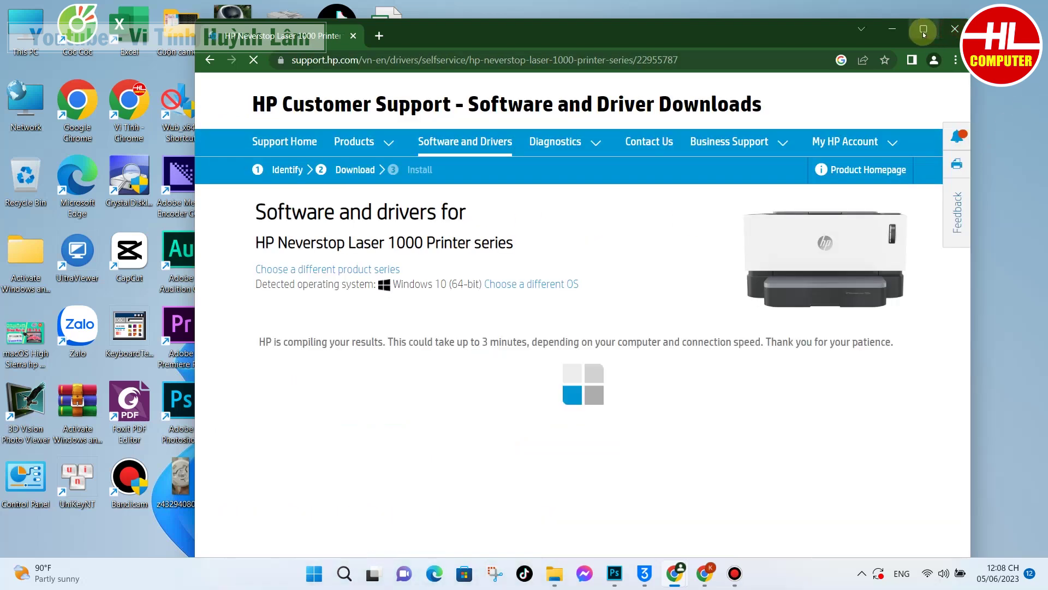
left_click(922, 33)
scroll(546, 225, "down", 3)
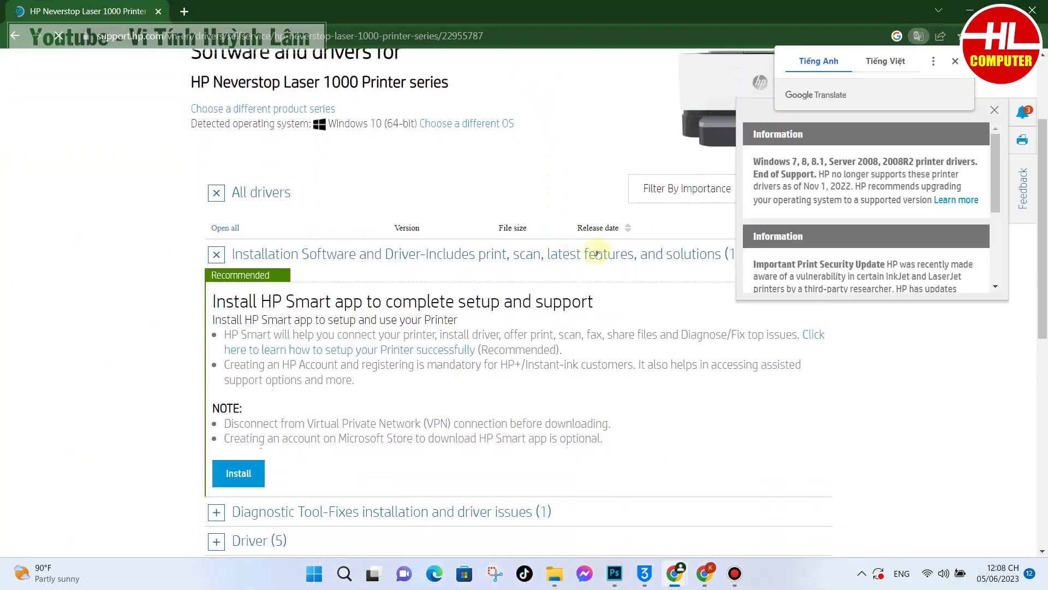
left_click(994, 110)
scroll(359, 298, "down", 1)
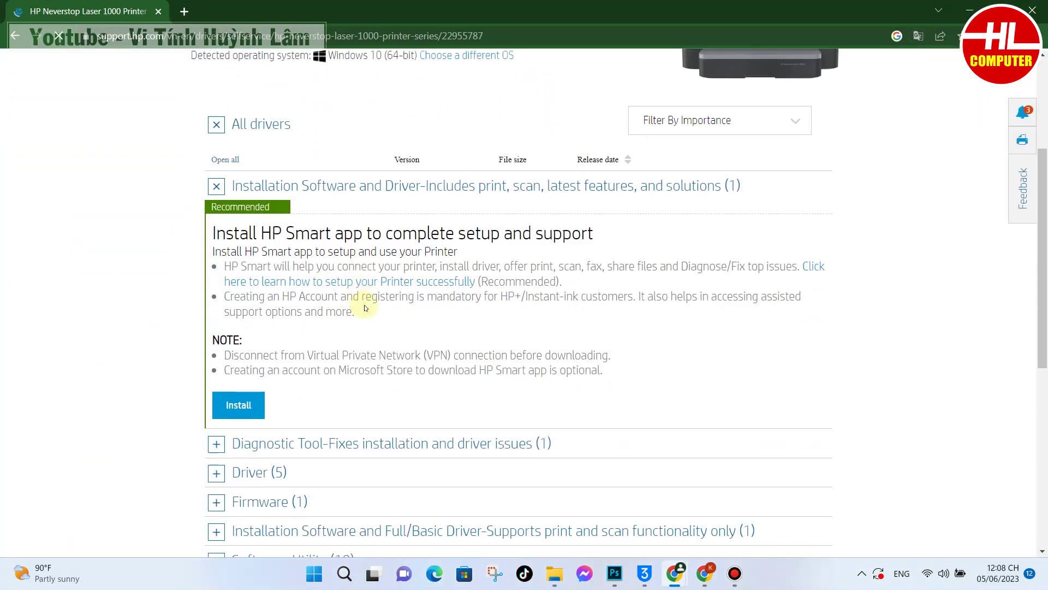
Download the basic driver for the HP Neverstop Laser 1000w Printer-IT Professional Use only
left_click(274, 473)
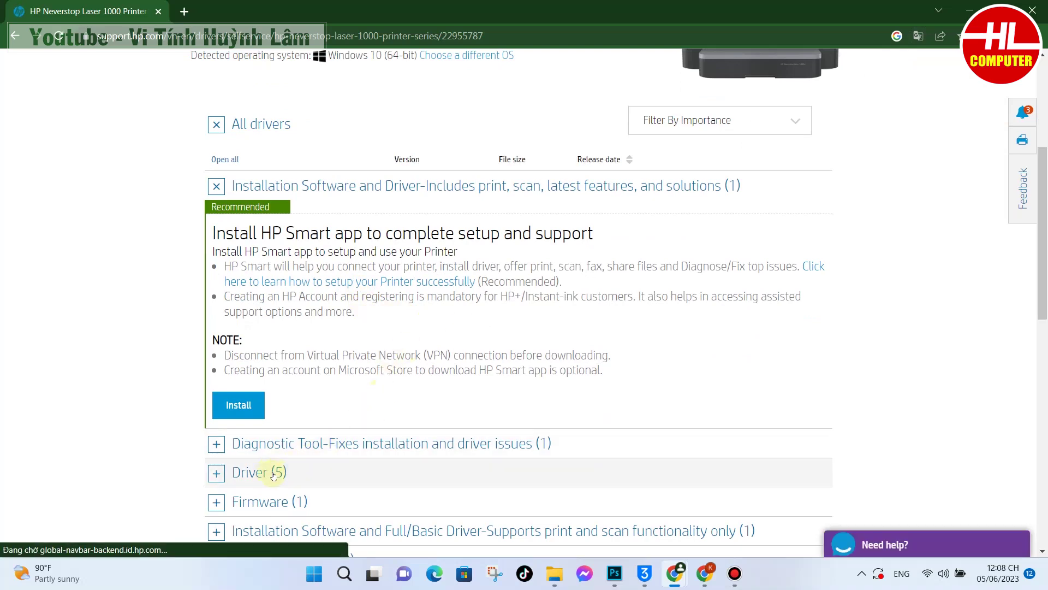
scroll(355, 391, "down", 2)
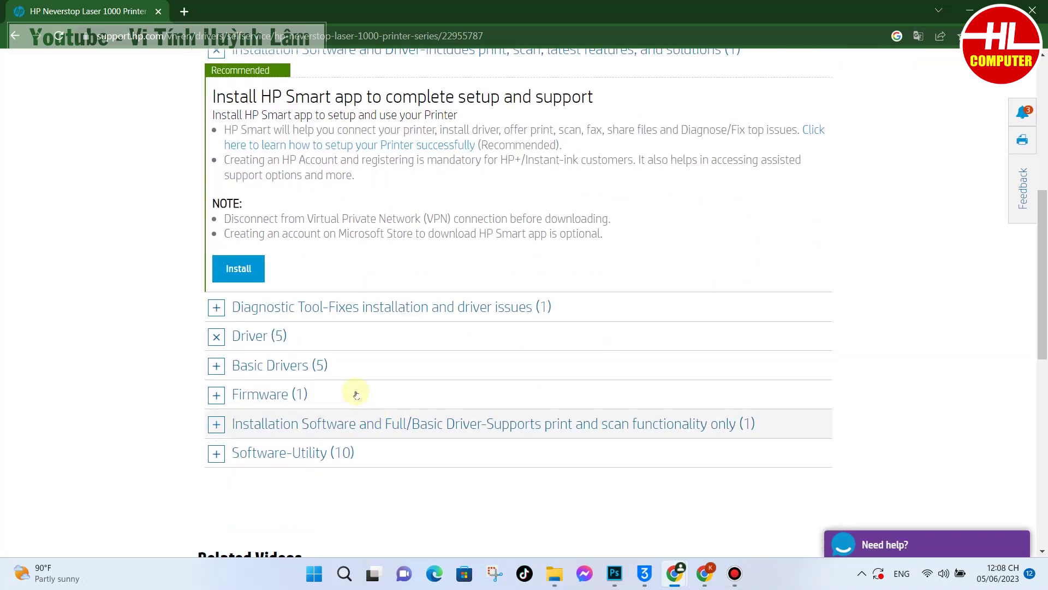
left_click(322, 371)
scroll(555, 391, "down", 2)
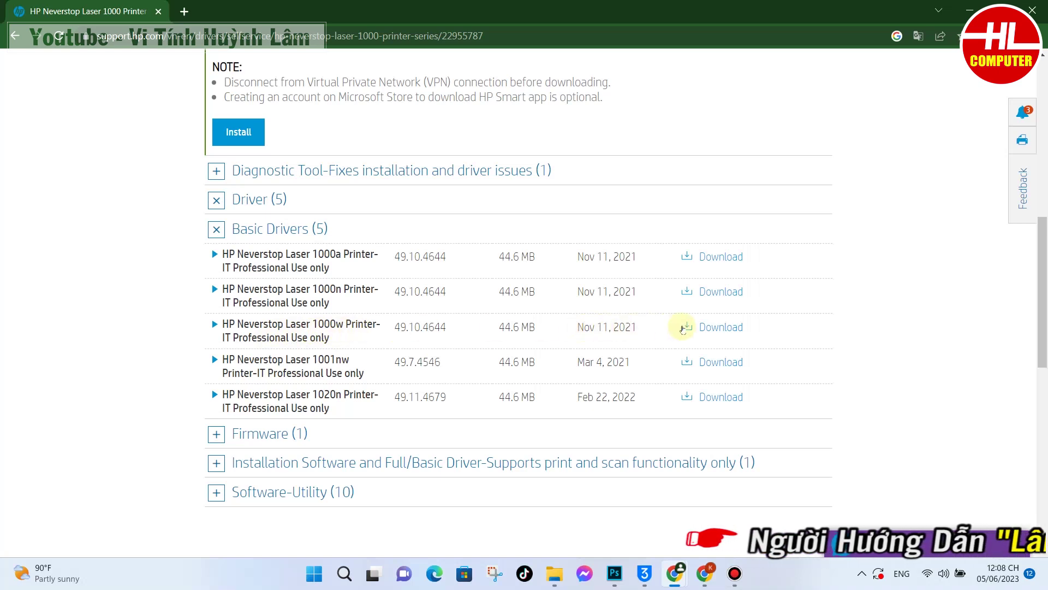
right_click(709, 328)
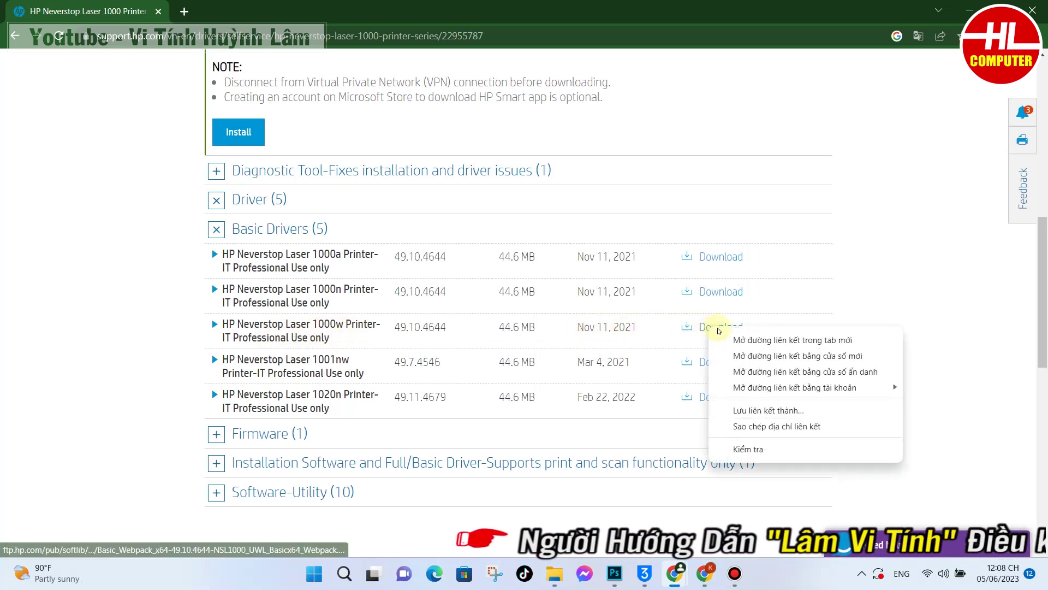
left_click(763, 339)
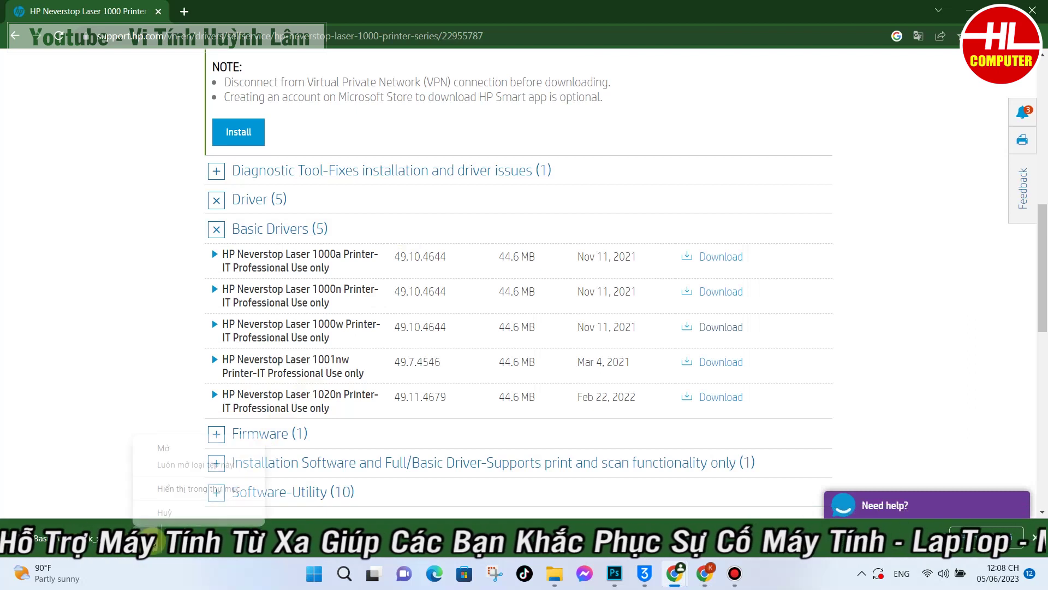
Launch the downloaded driver installer, close the browser, and proceed past the packaging and getting-started pages
left_click(184, 448)
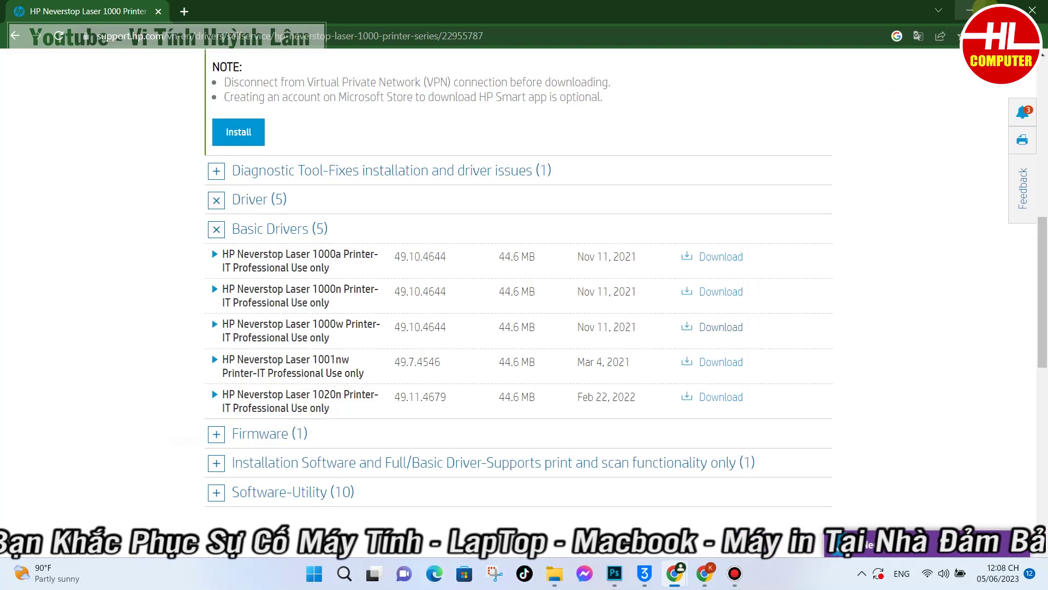
left_click(1032, 10)
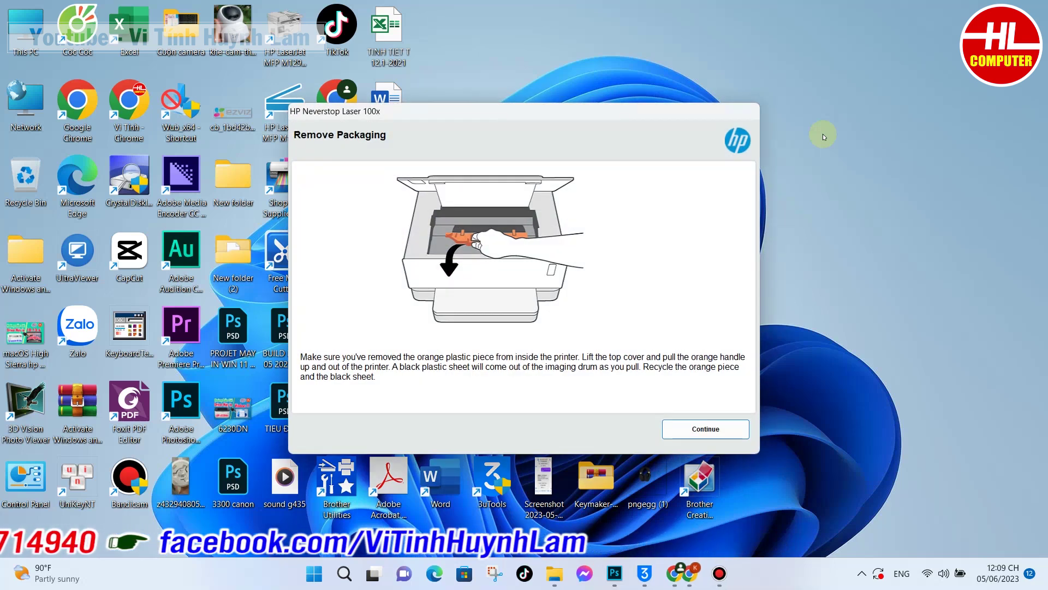
left_click(705, 427)
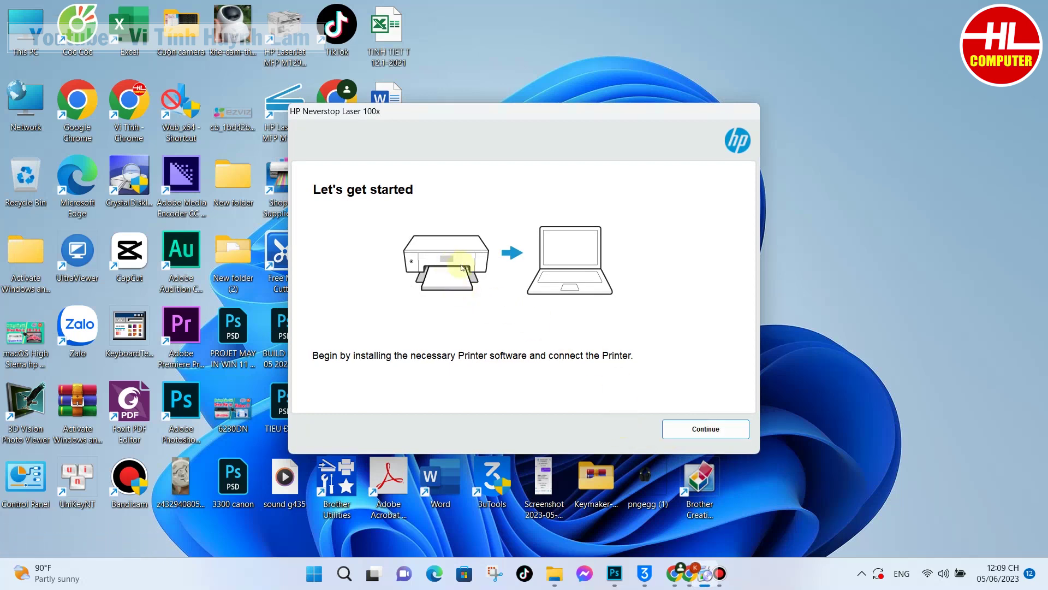
left_click(688, 429)
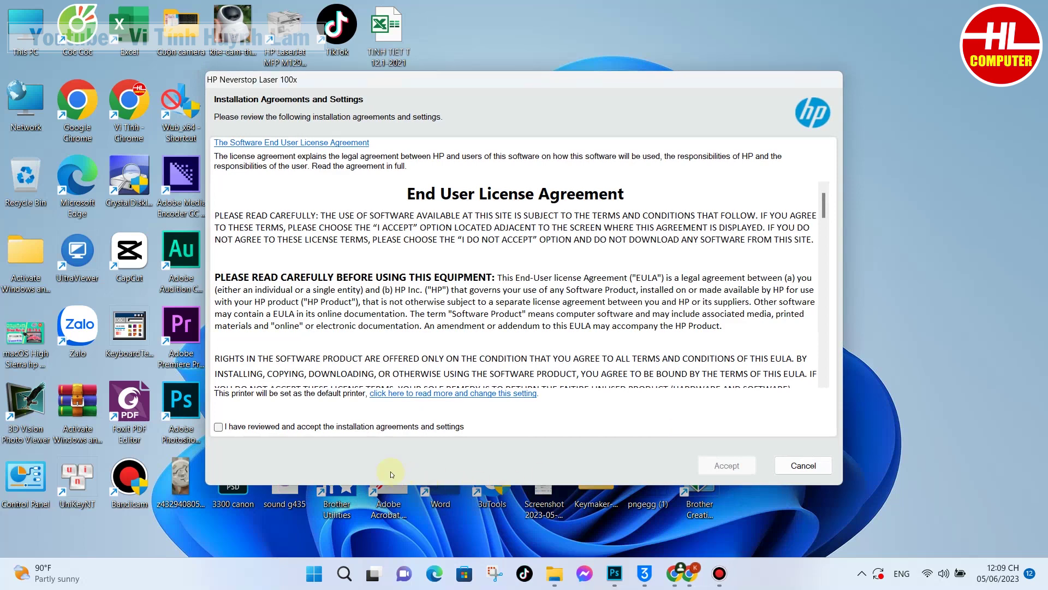
Accept the installation agreements and settings, and consent to both the printer and application analytics
left_click(219, 428)
left_click(731, 468)
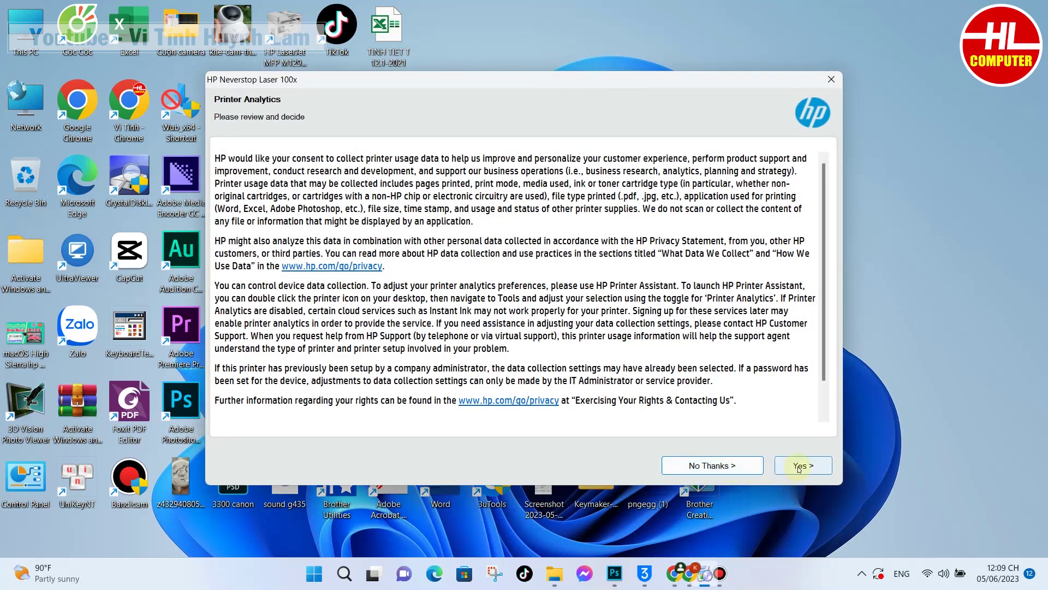
left_click(801, 465)
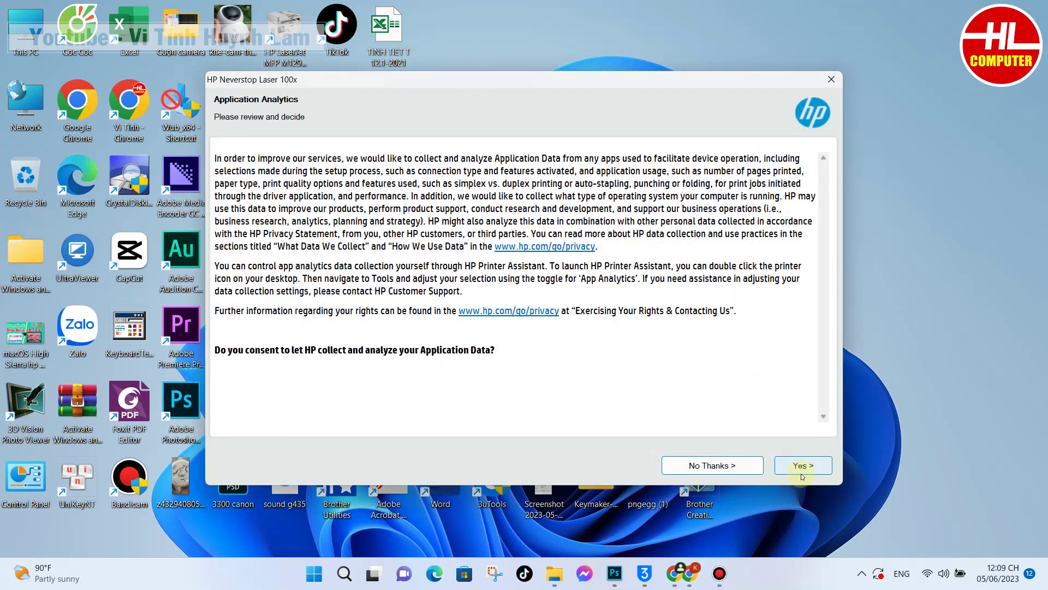
left_click(795, 466)
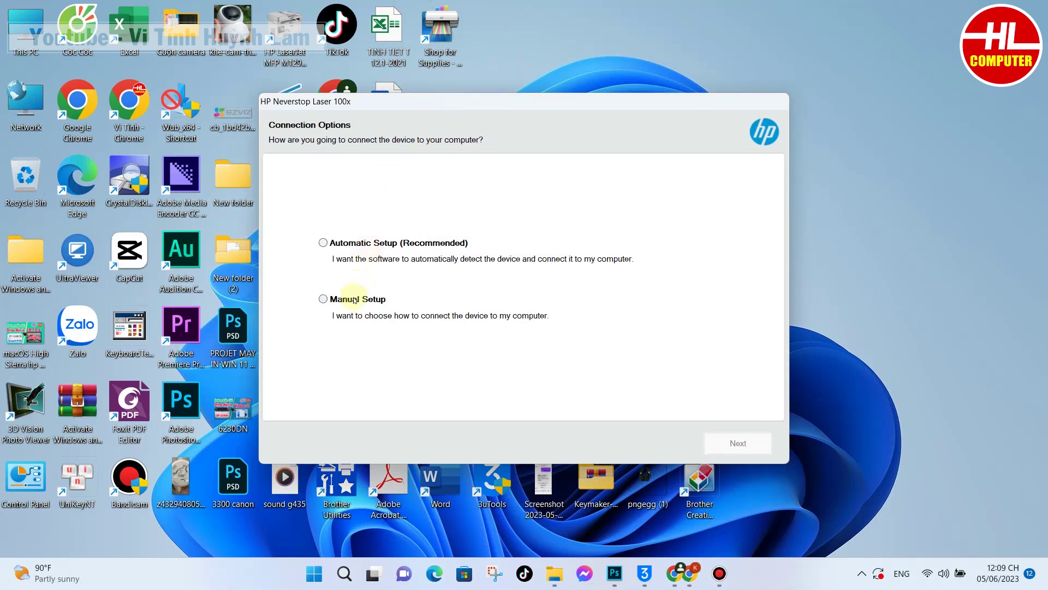
Start Automatic Setup with the device marked as already connected to the wireless network, and cancel out of the wireless setup
left_click(356, 243)
left_click(735, 447)
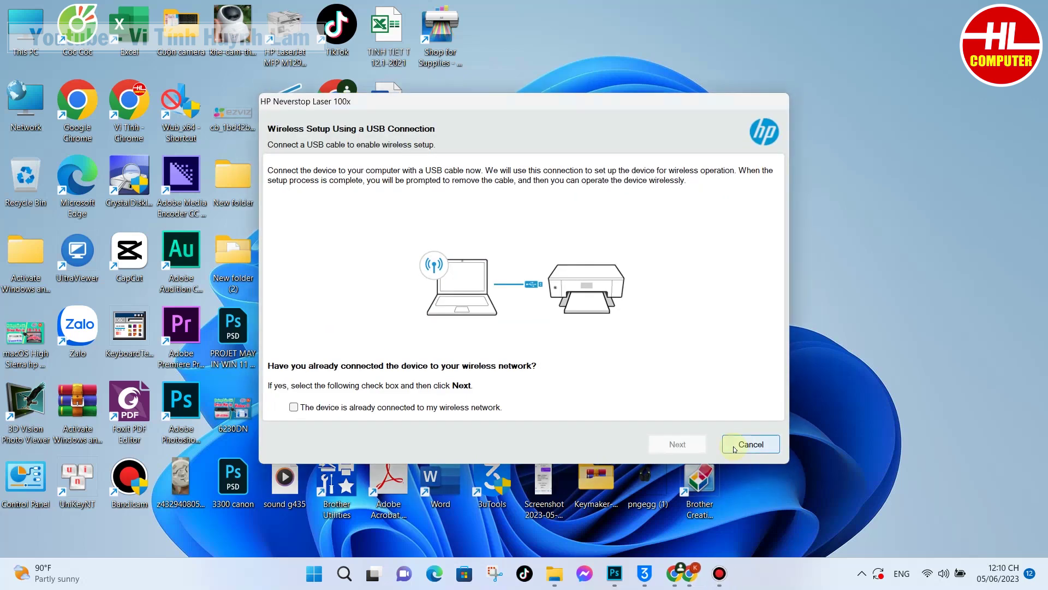
left_click(297, 409)
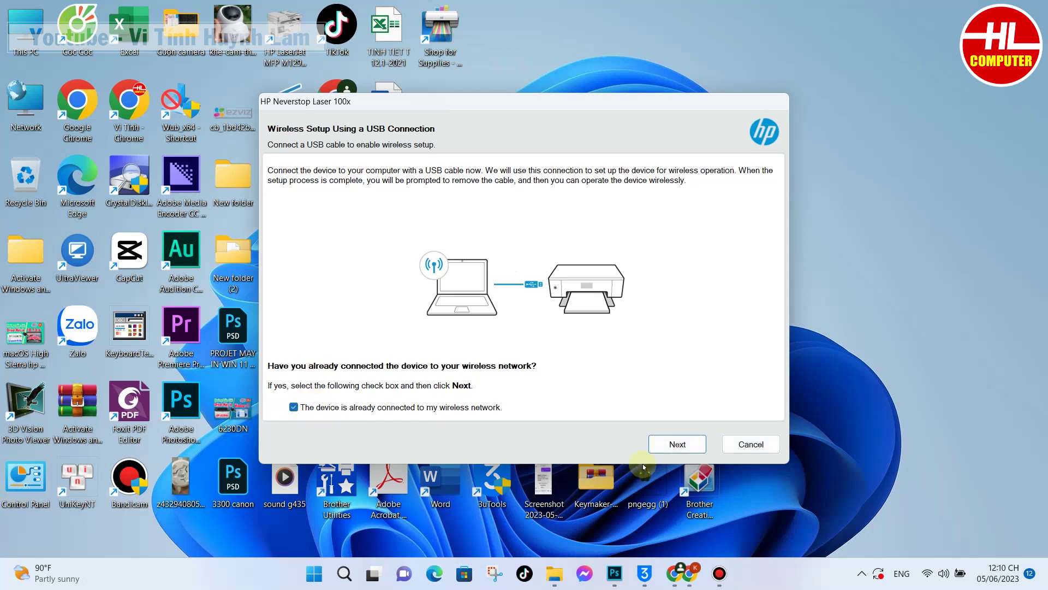
left_click(657, 449)
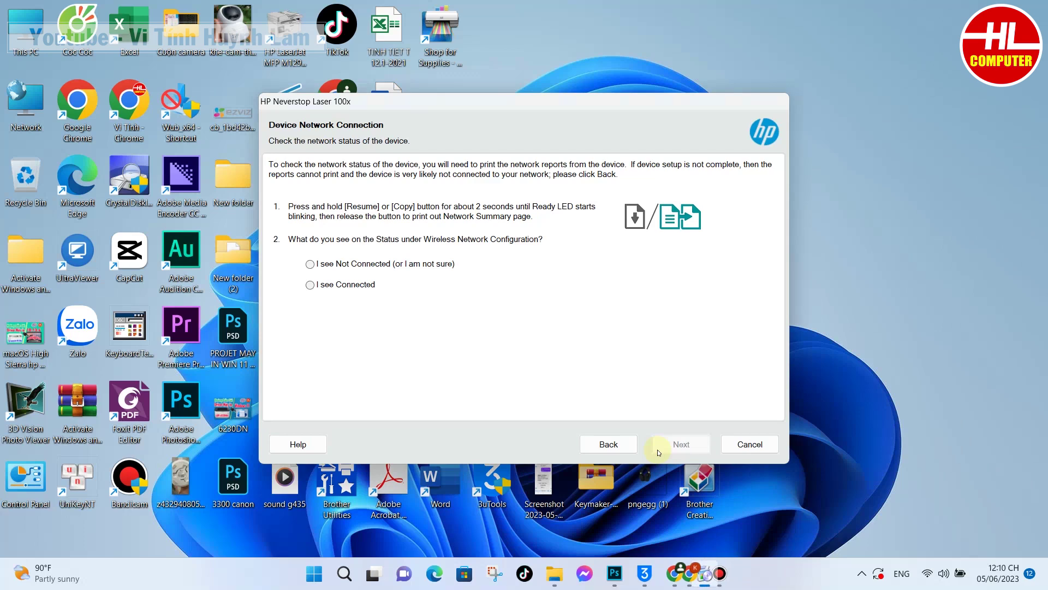
left_click(751, 445)
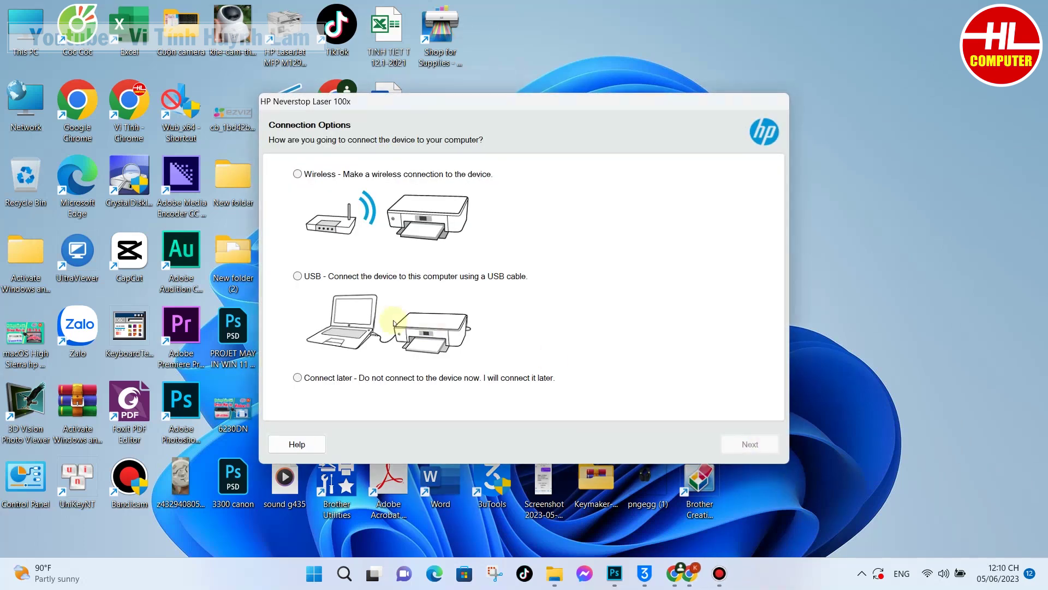
Connect the printer using a USB cable, skip the optional device information, and close the setup wizard without going online
left_click(298, 276)
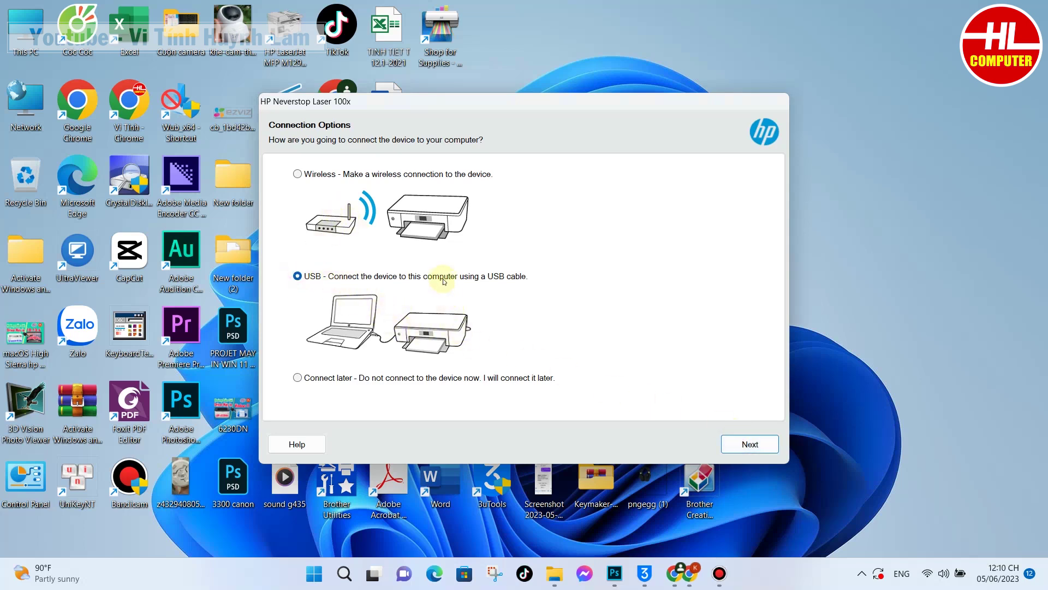
left_click(730, 445)
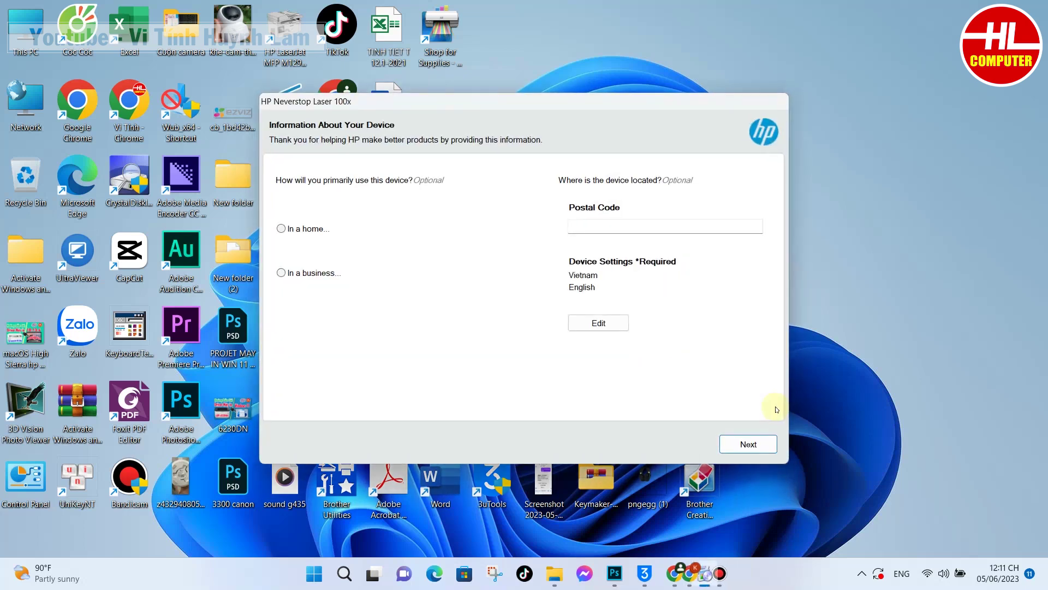
left_click(760, 440)
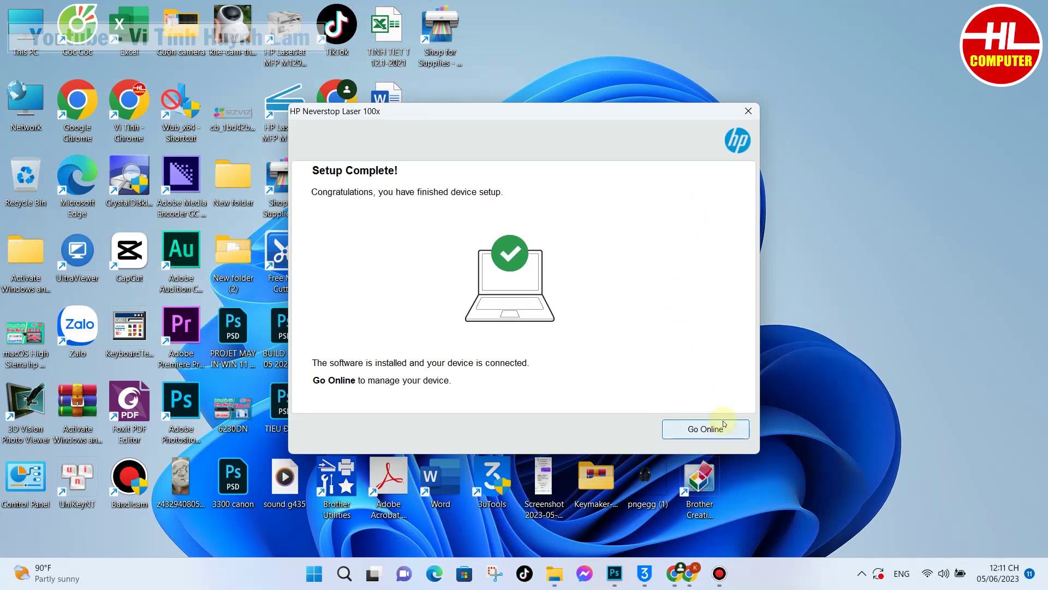
left_click(749, 111)
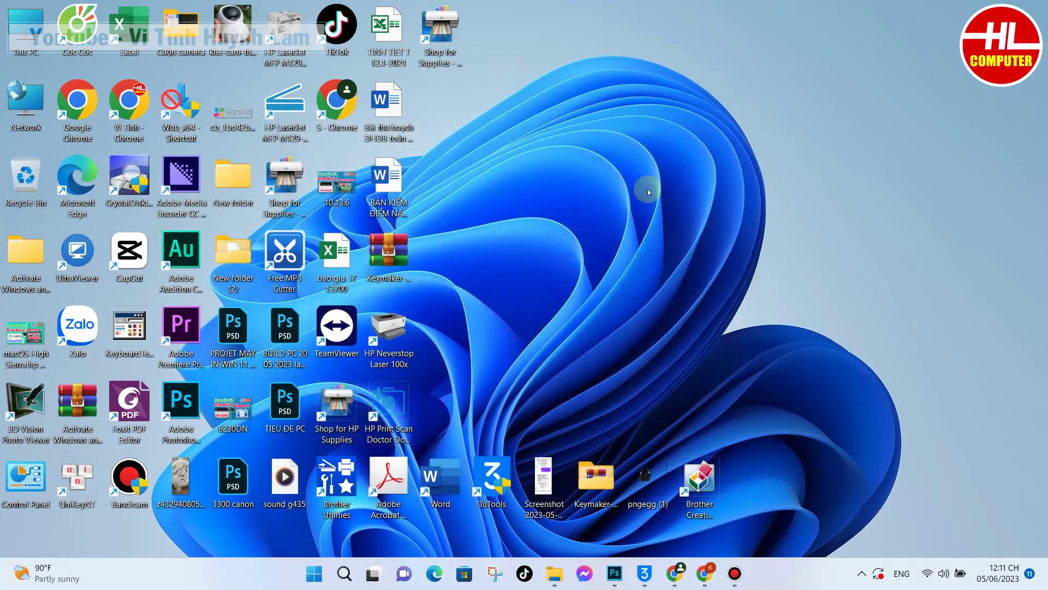
Open Devices and Printers from the Control Panel, close the Documents window, and go to the Printers & scanners settings
double_click(42, 490)
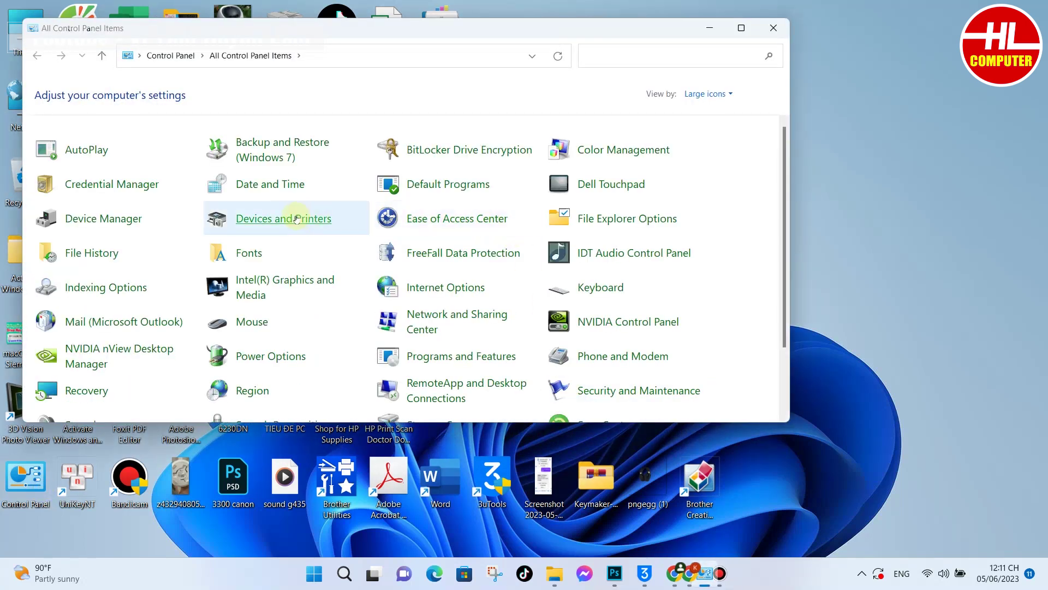
left_click(296, 219)
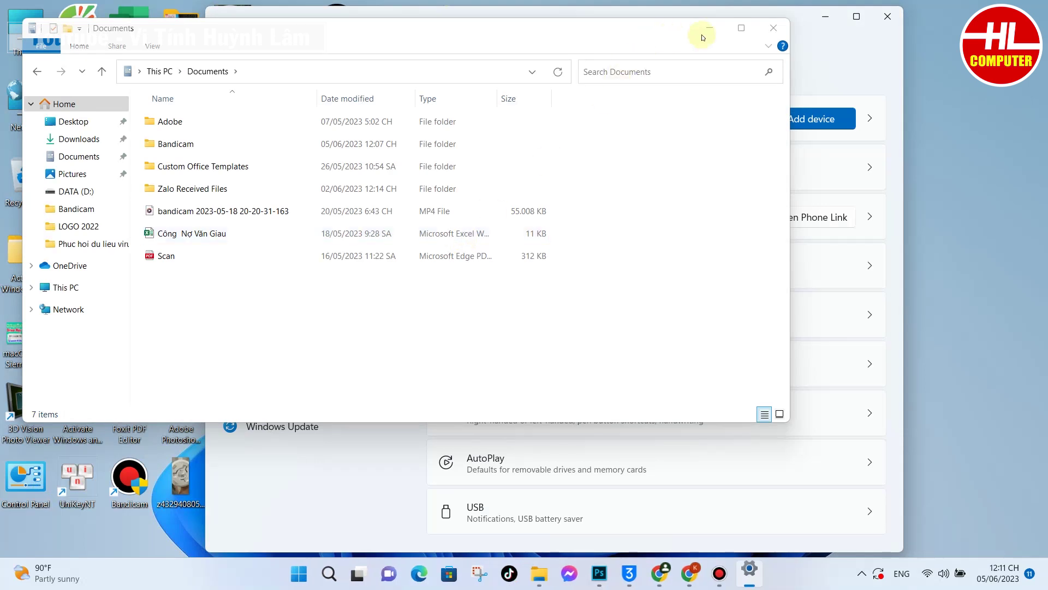
left_click(772, 28)
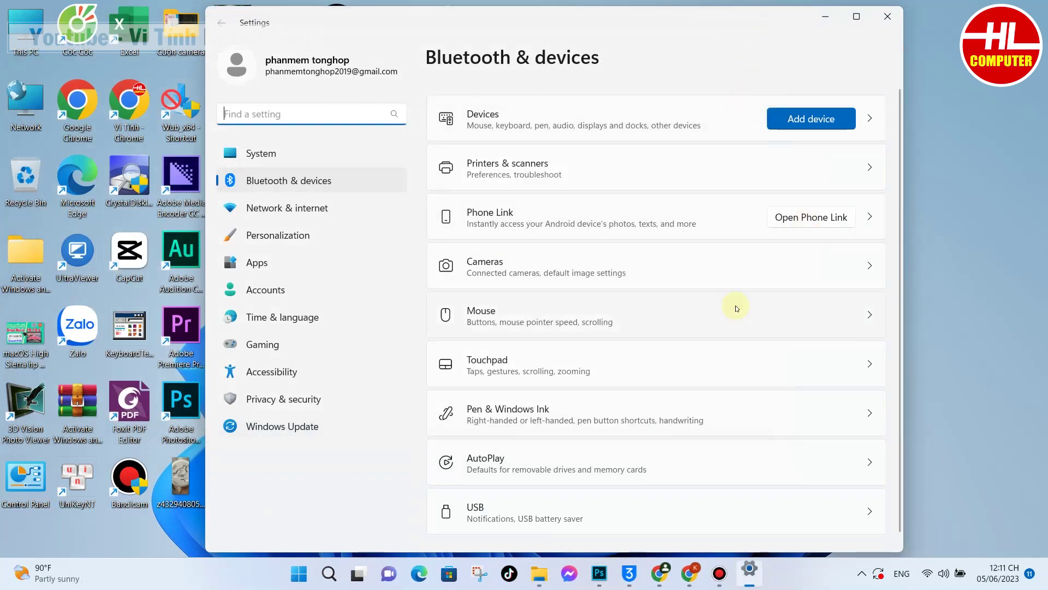
scroll(735, 308, "down", 1)
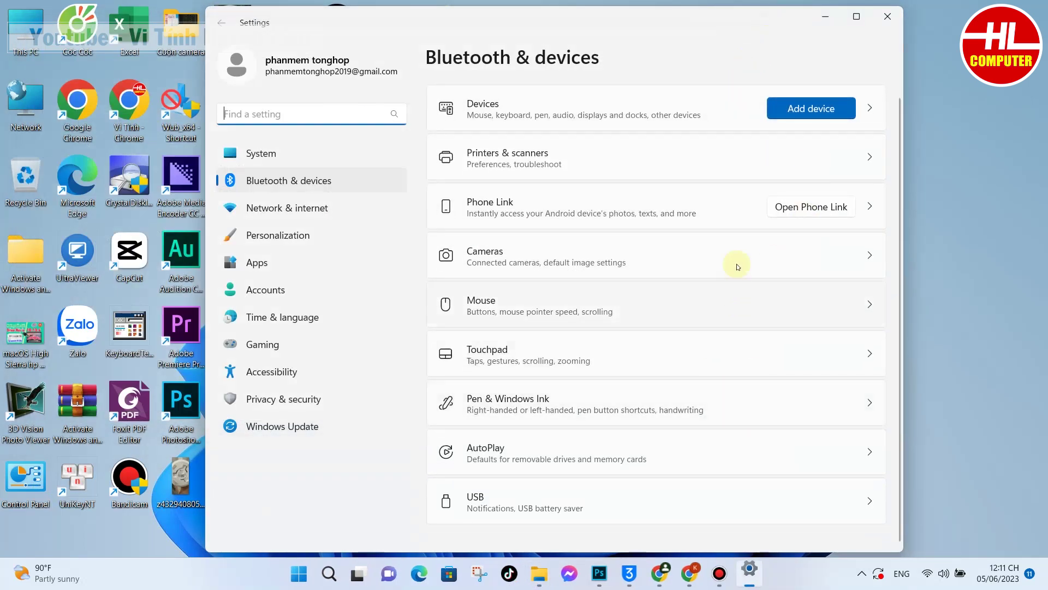
scroll(784, 192, "up", 1)
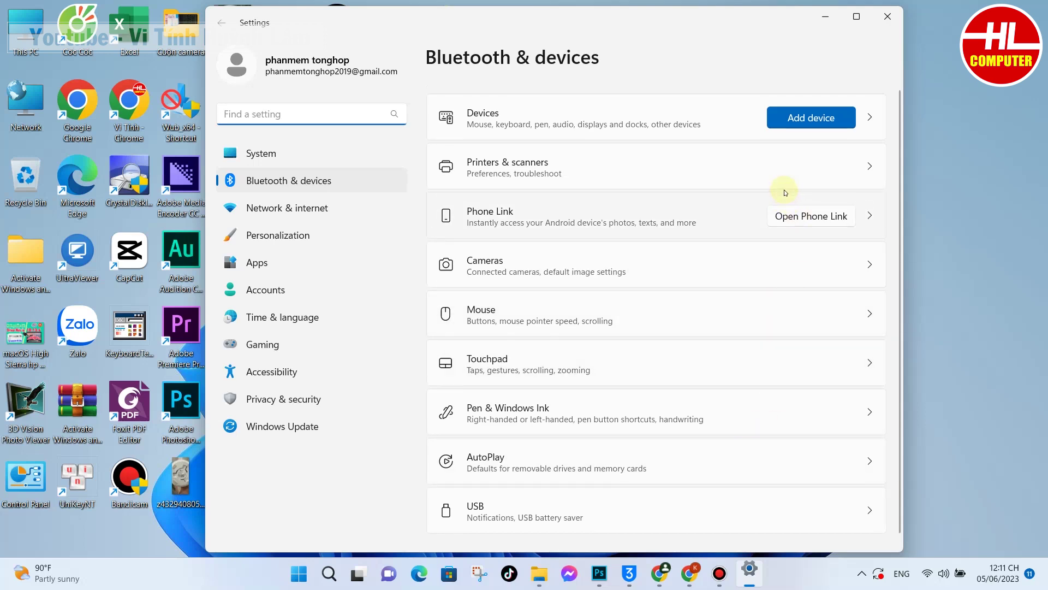
left_click(826, 168)
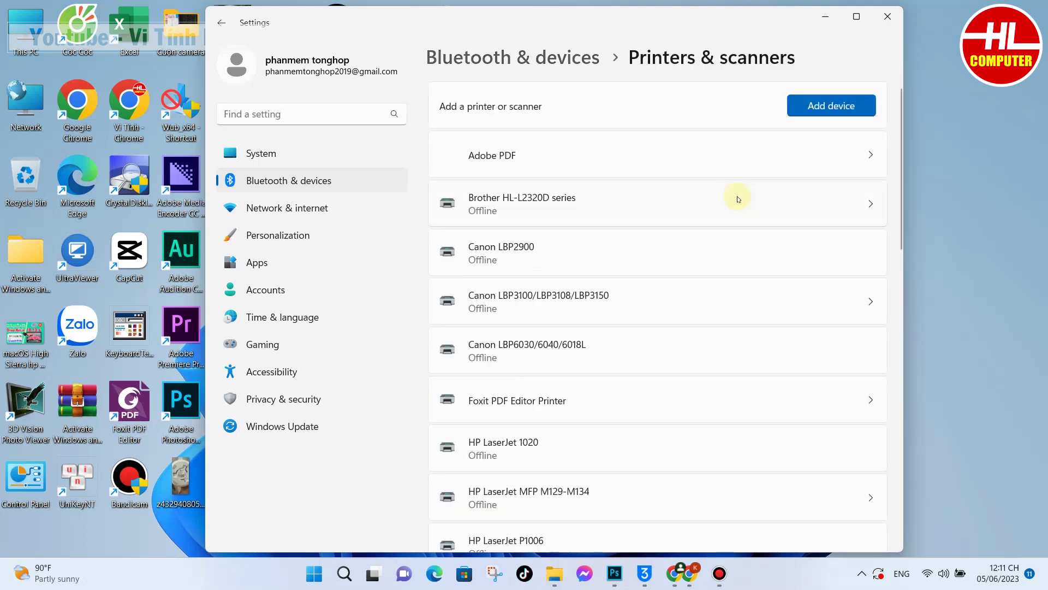
Look through the list of installed printers and scanners for the HP Neverstop Laser 100x and check its status
scroll(621, 357, "down", 9)
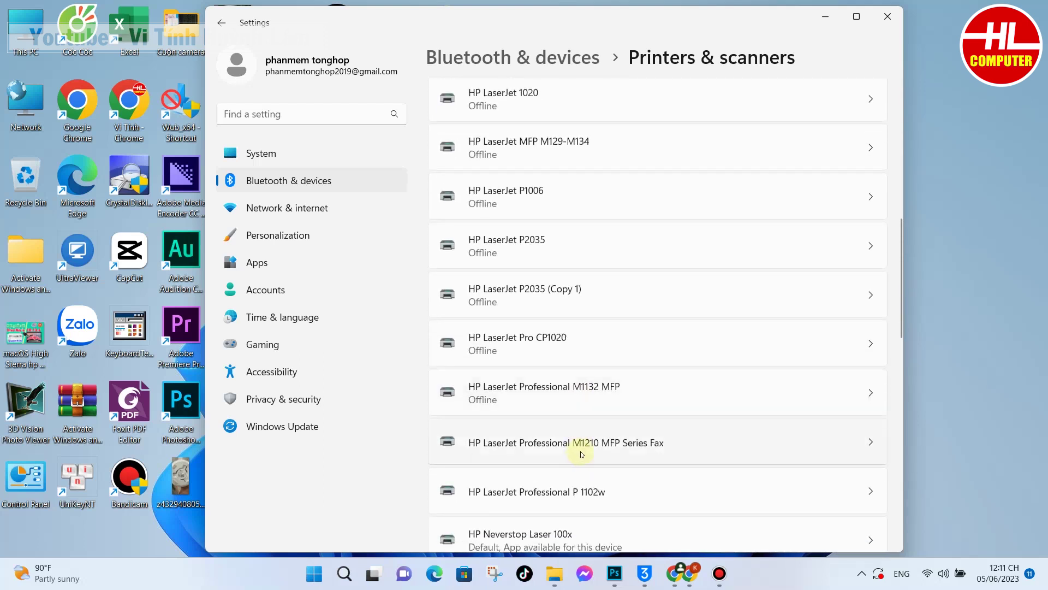
scroll(582, 454, "down", 3)
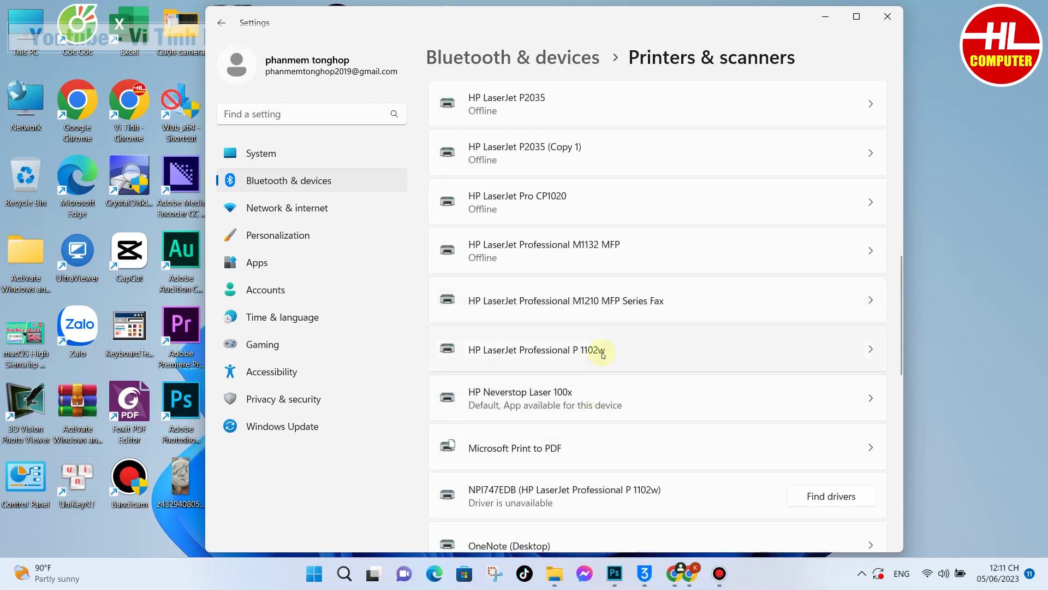
scroll(603, 358, "down", 1)
scroll(605, 392, "down", 2)
scroll(605, 397, "down", 3)
scroll(606, 398, "up", 3)
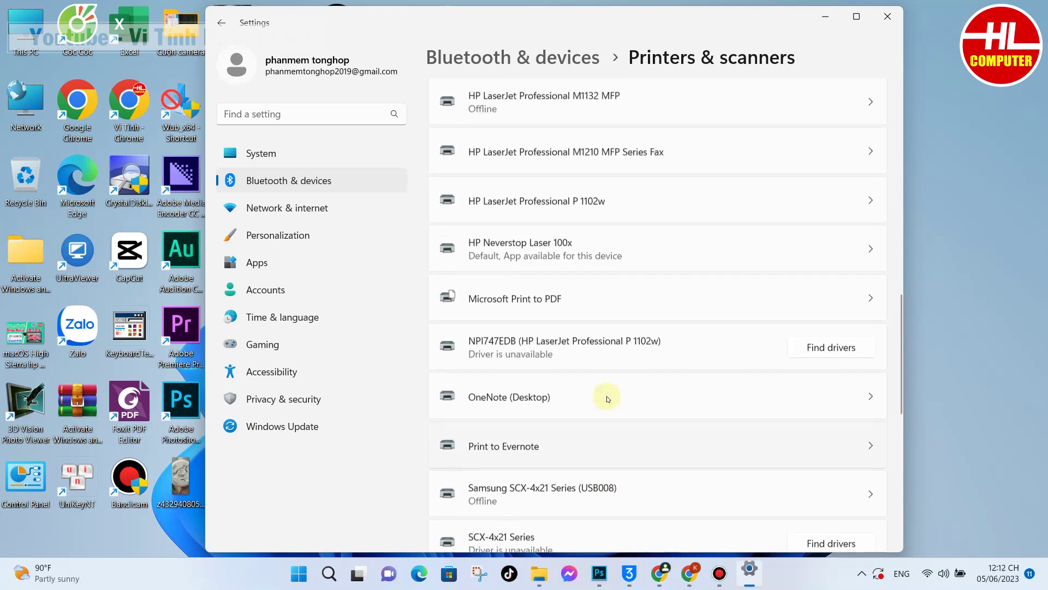
scroll(608, 399, "up", 5)
scroll(607, 399, "up", 8)
scroll(607, 398, "up", 5)
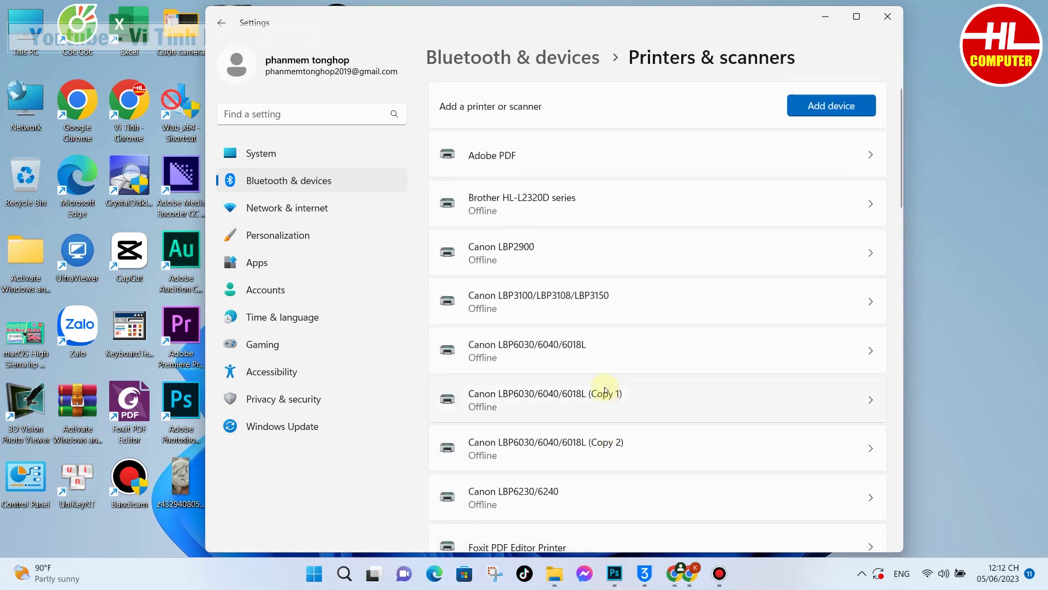
Open the Canon LBP6030/6040/6018L (Copy 1) settings and bring up the classic Devices and Printers window from there
scroll(605, 391, "down", 2)
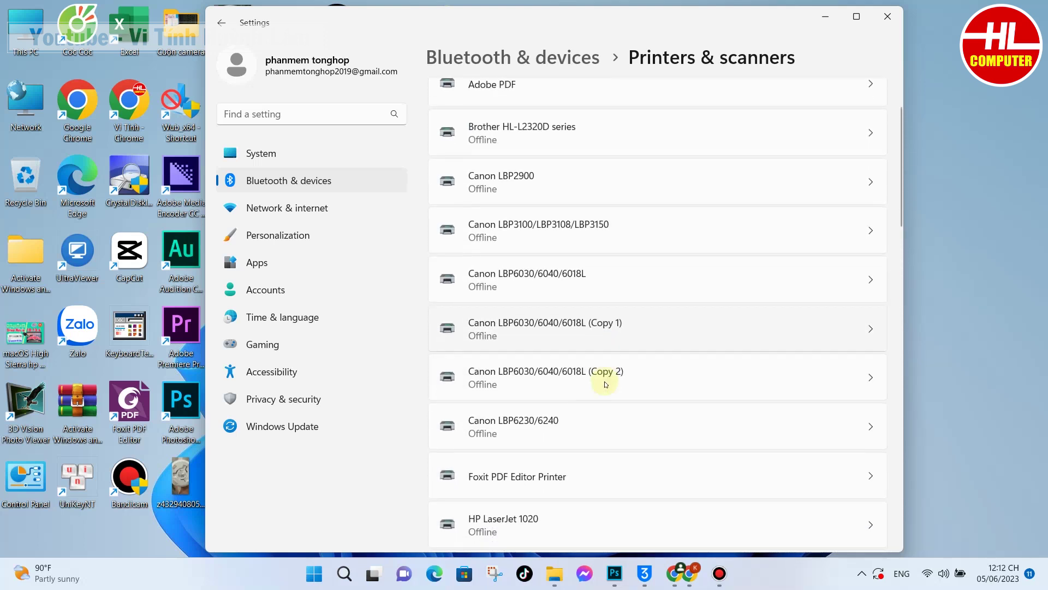
left_click(876, 328)
scroll(647, 389, "down", 1)
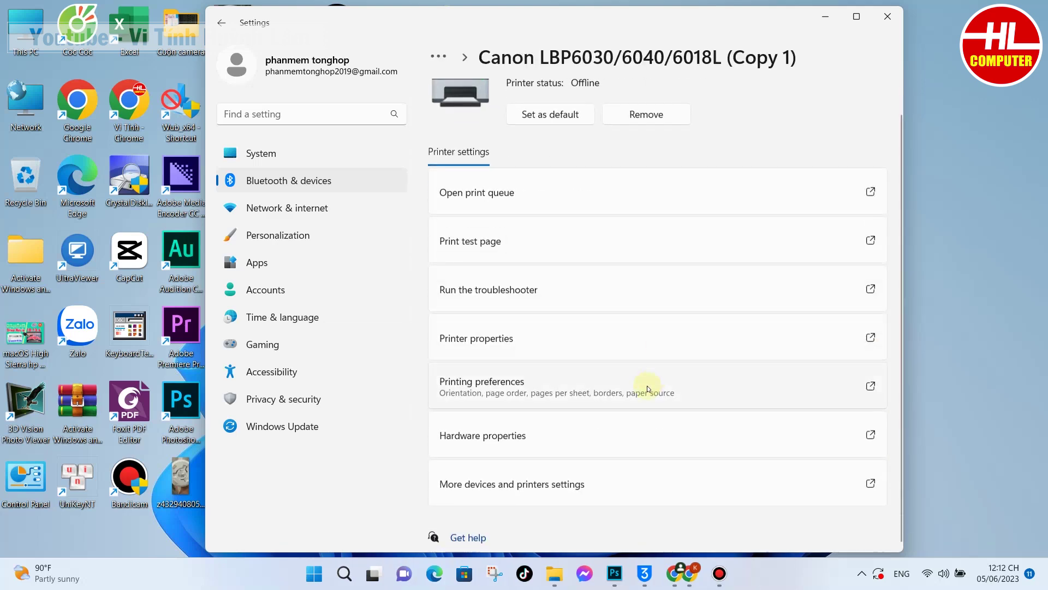
left_click(556, 484)
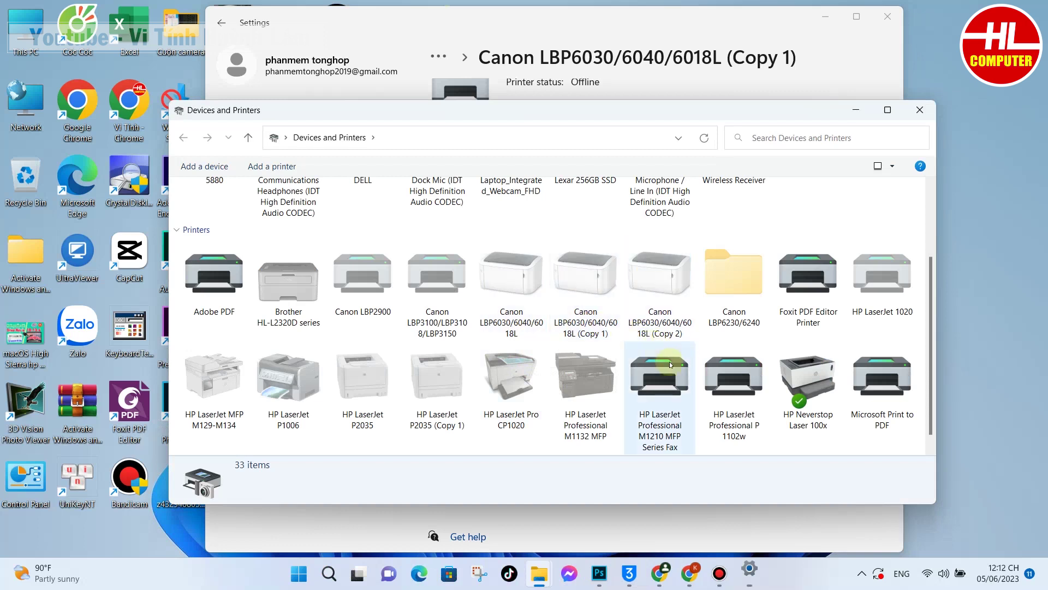
Set the HP Neverstop Laser 100x as the default printer and maximize the Devices and Printers window
left_click(811, 372)
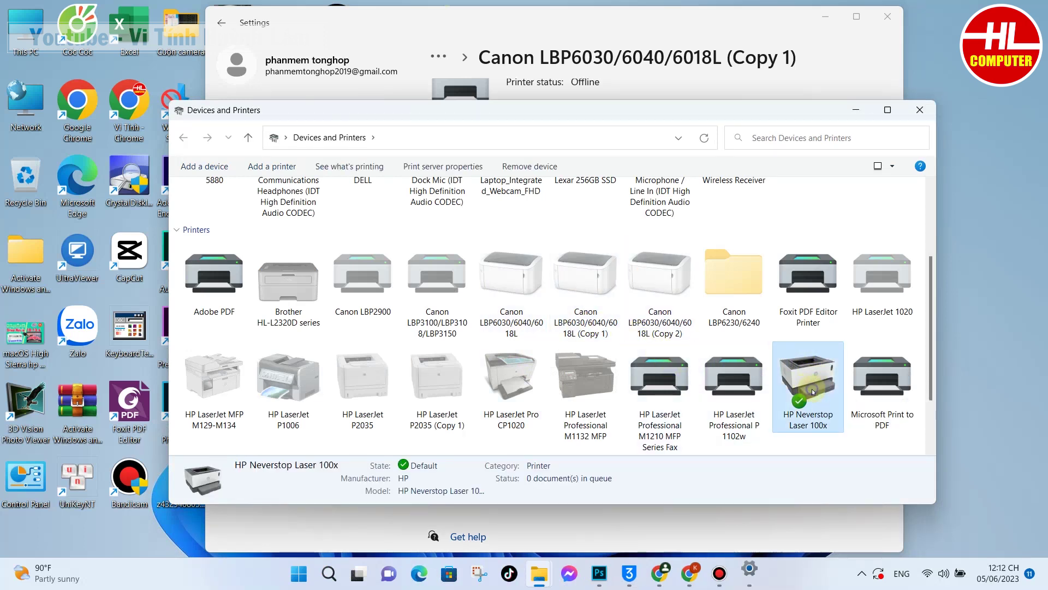
right_click(812, 389)
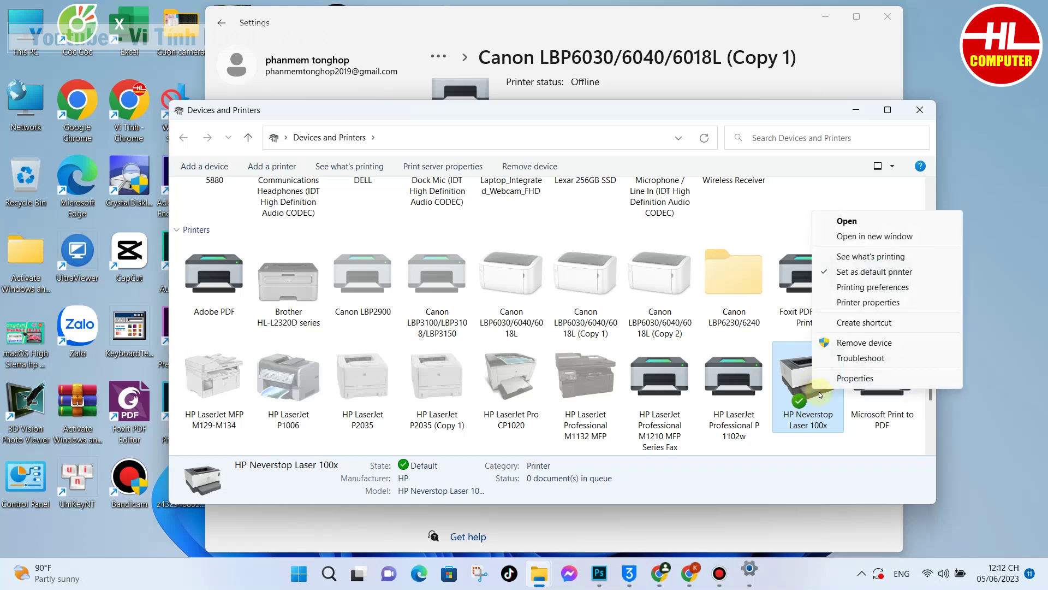
left_click(868, 272)
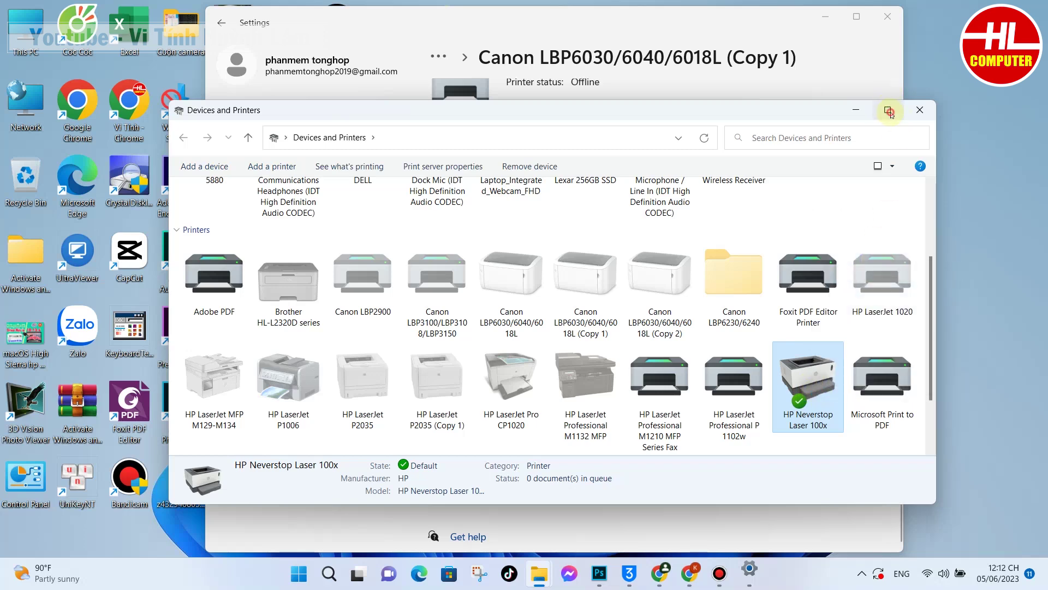
left_click(889, 111)
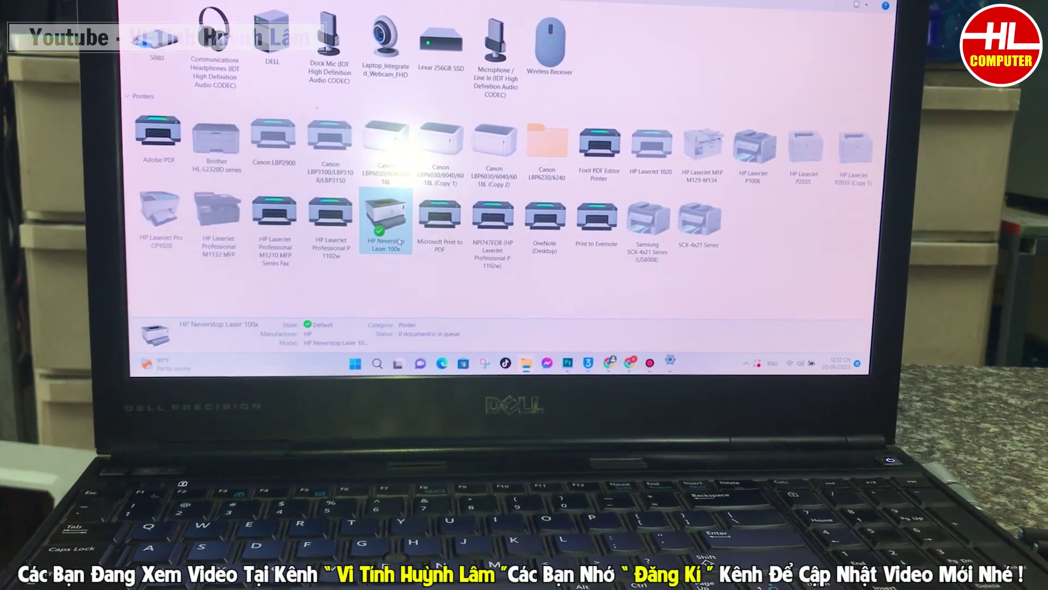
Print a test page from the printer properties of the HP Neverstop Laser 100x
right_click(373, 396)
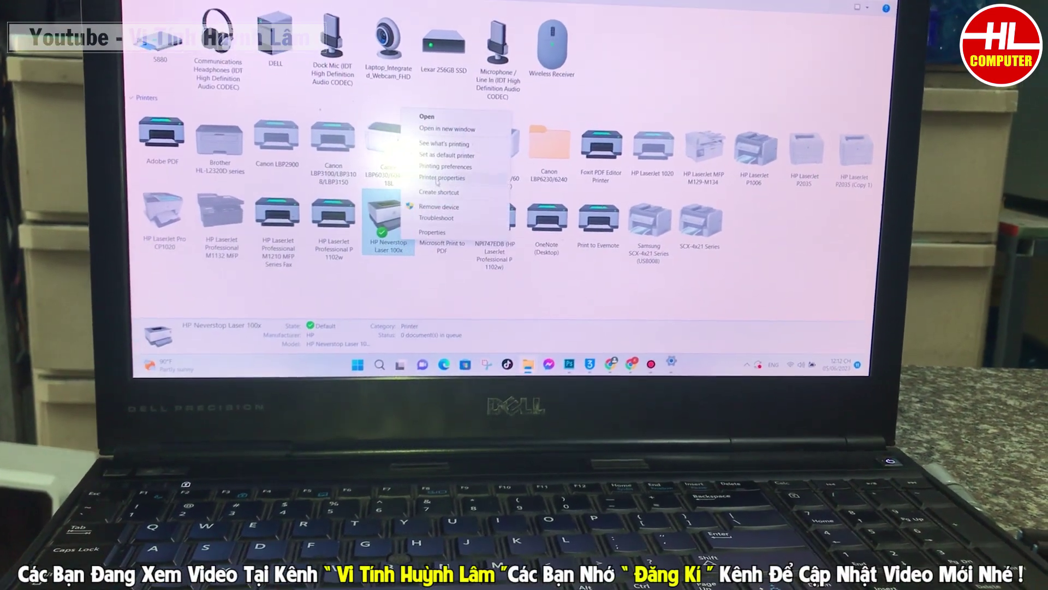
left_click(440, 178)
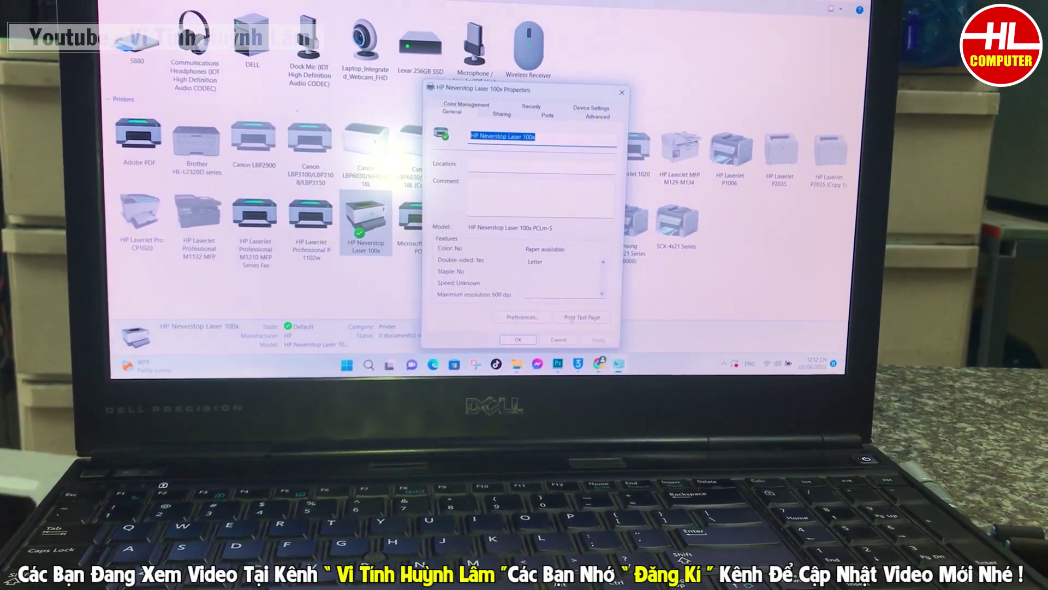
left_click(571, 317)
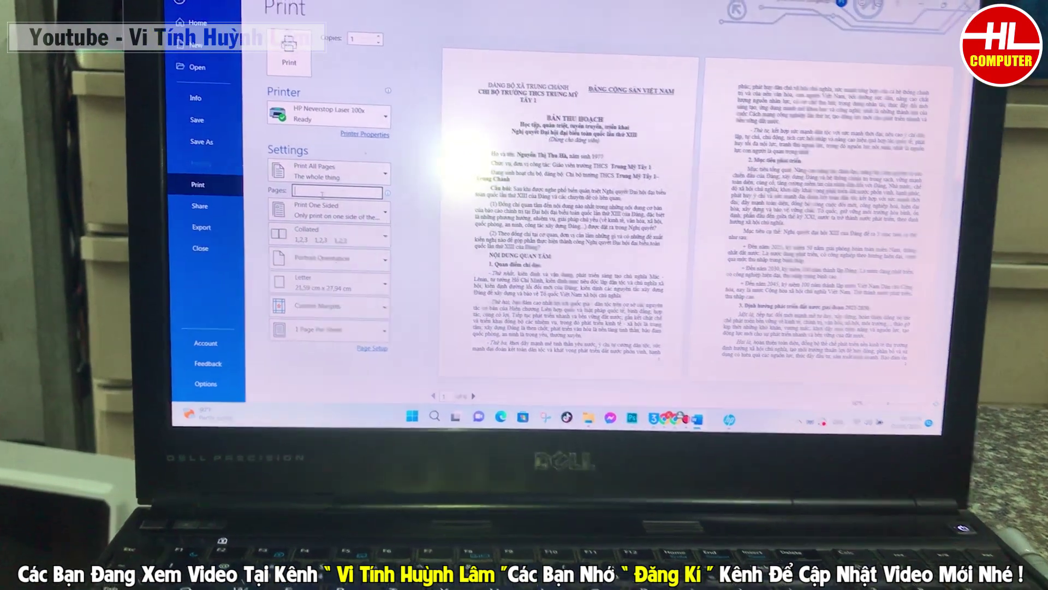
In Word's print settings, enter a custom page range starting at page 1 for the HP Neverstop Laser 100x
type("1-")
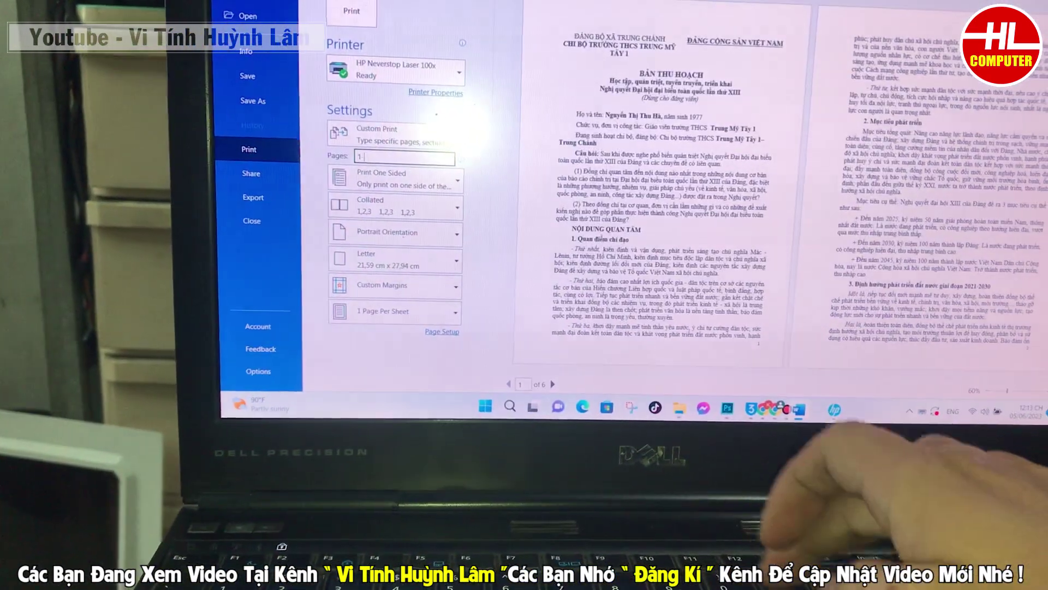